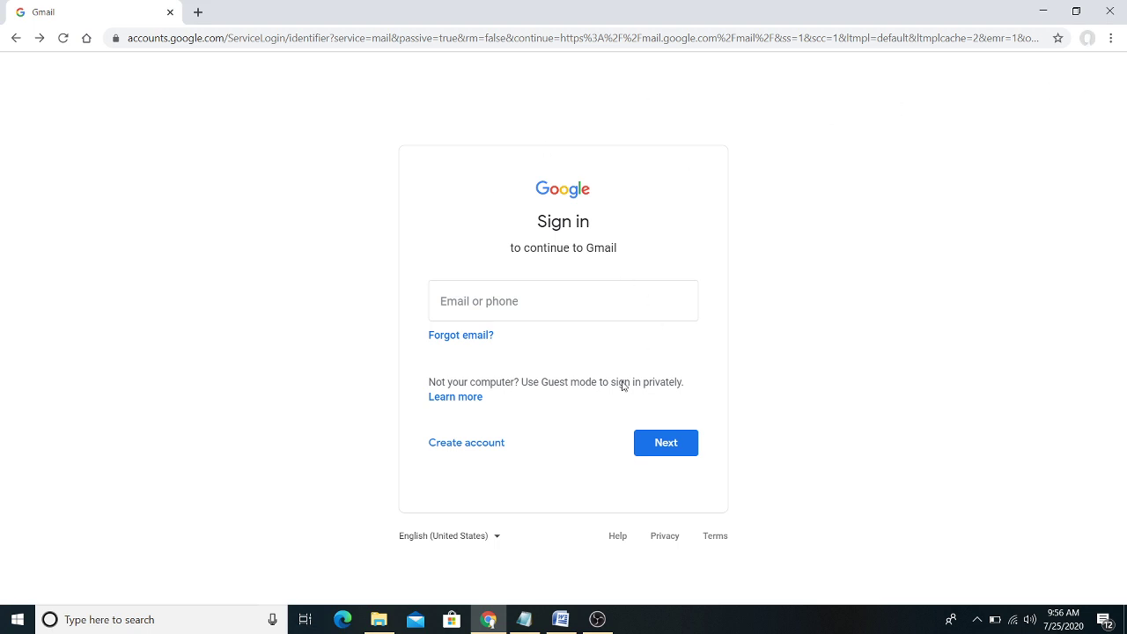
# Step: Bring up the saved login notes in Notepad and move the window left and down
pyautogui.click(524, 620)
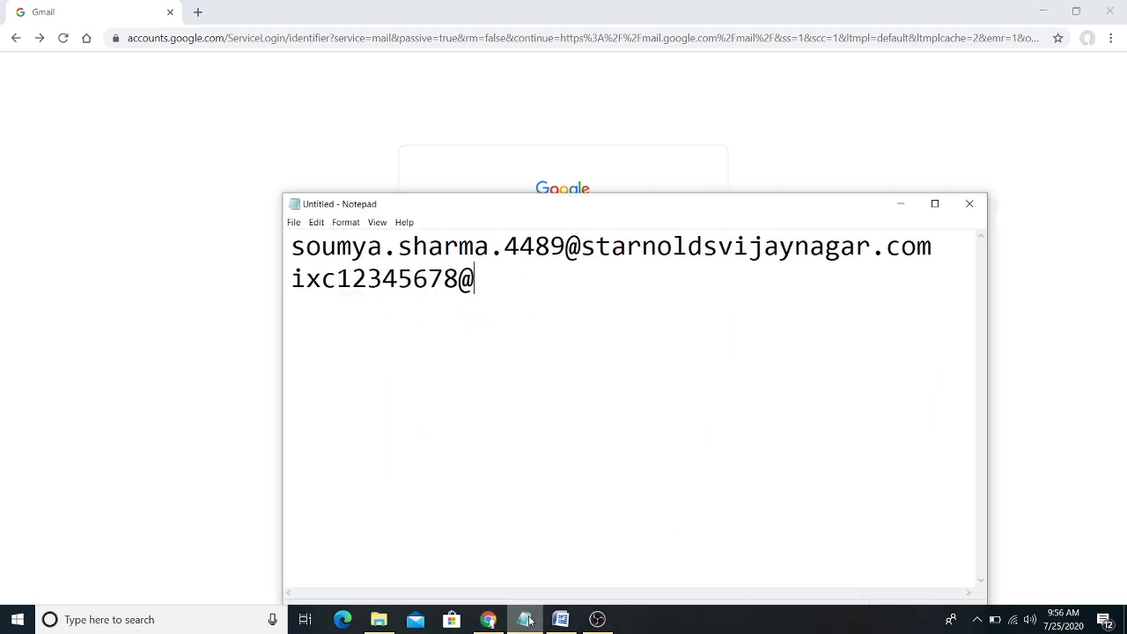
pyautogui.moveTo(524, 303); pyautogui.dragTo(297, 249)
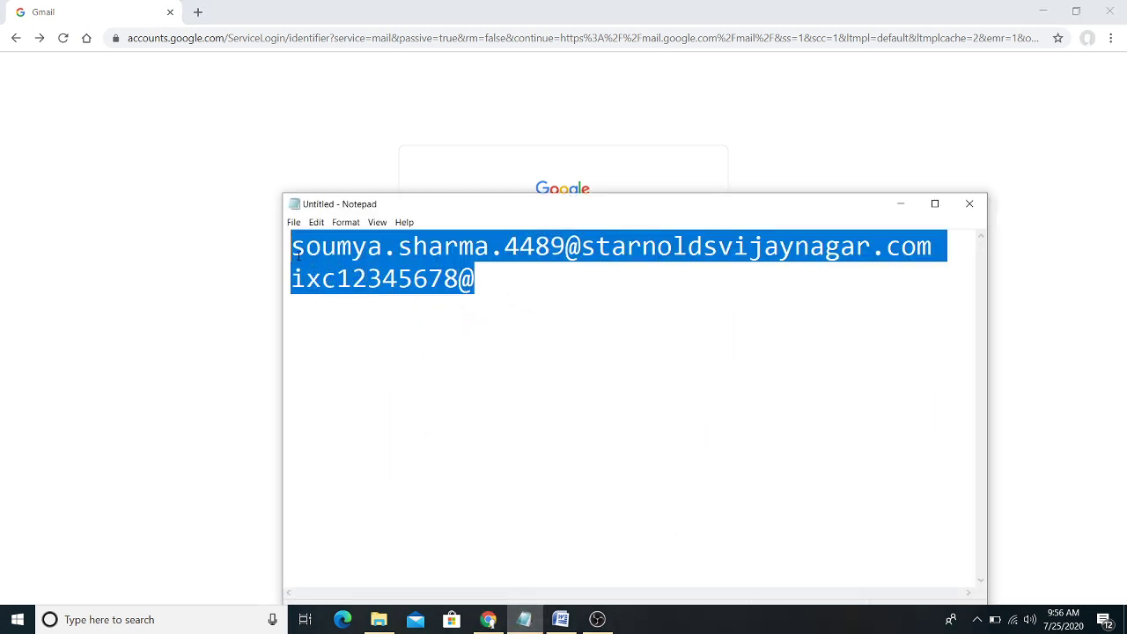
pyautogui.click(305, 247)
pyautogui.click(294, 275)
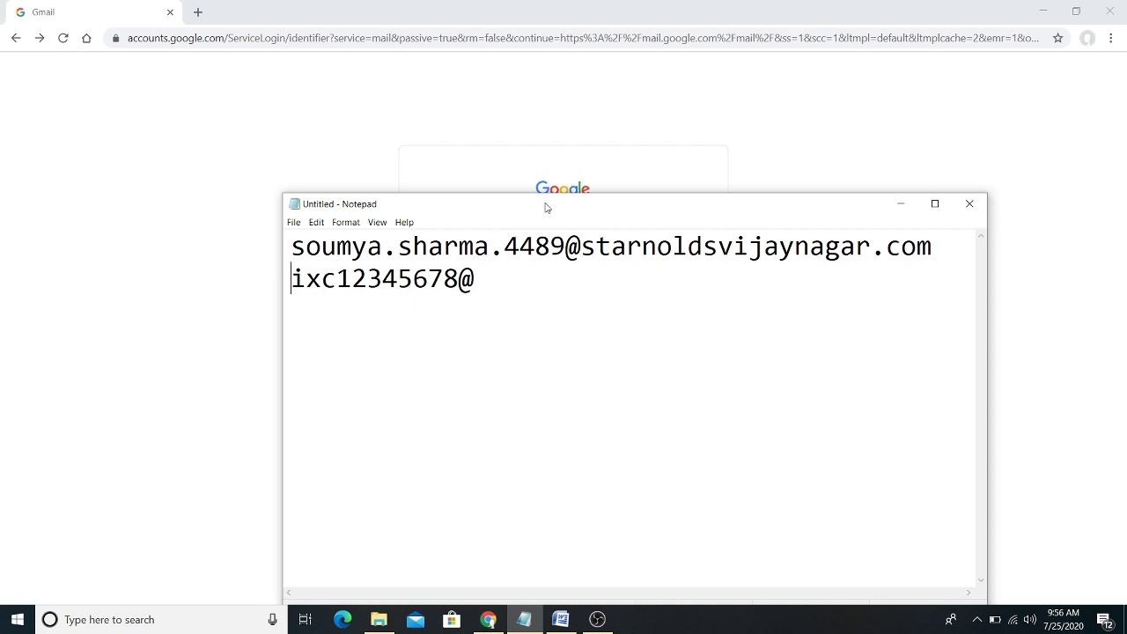
pyautogui.moveTo(544, 209); pyautogui.dragTo(443, 229)
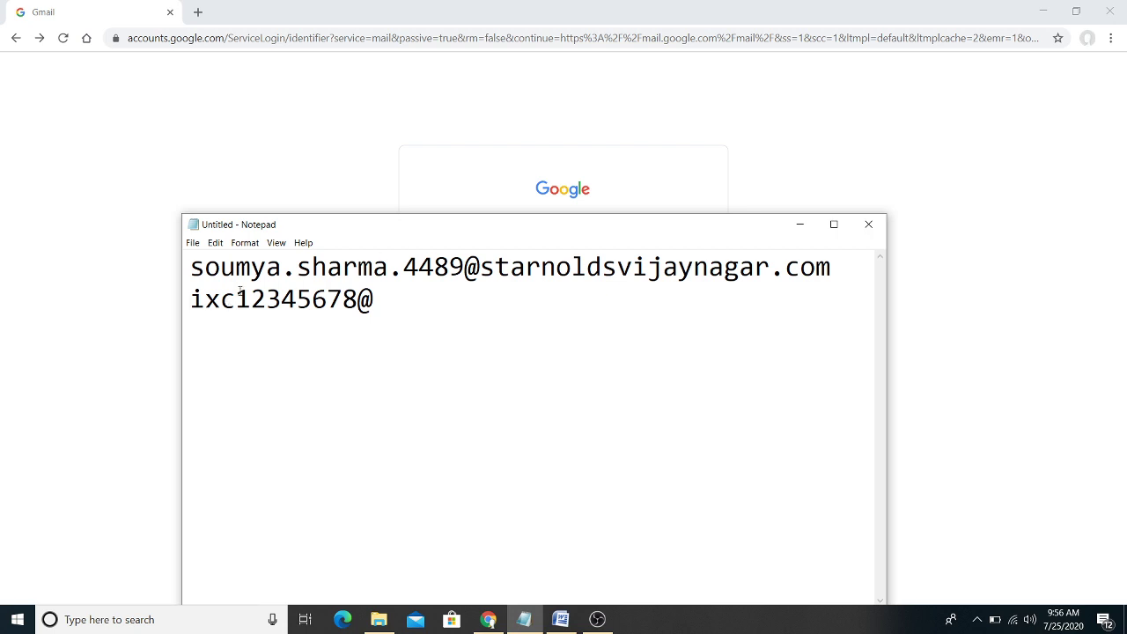
# Step: Insert blank lines above the email and password lines, then minimize the notes
pyautogui.press('Return')
pyautogui.click(192, 268)
pyautogui.press('Return')
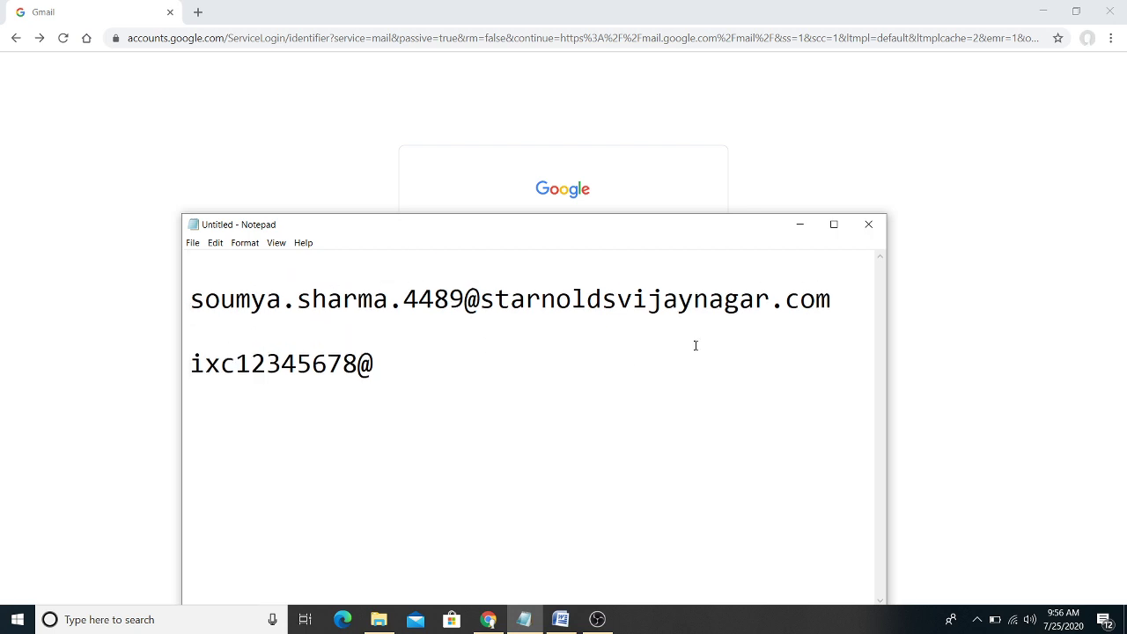
pyautogui.keyDown('shift'); pyautogui.click(843, 302); pyautogui.keyUp('shift')
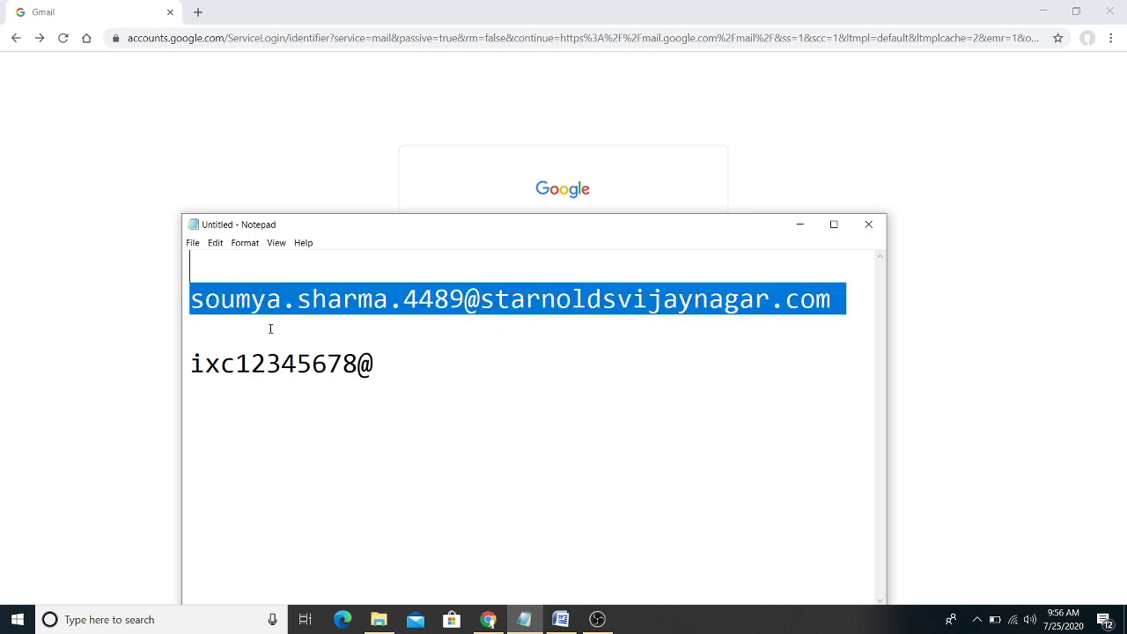
pyautogui.moveTo(191, 364); pyautogui.dragTo(266, 368)
pyautogui.click(396, 366)
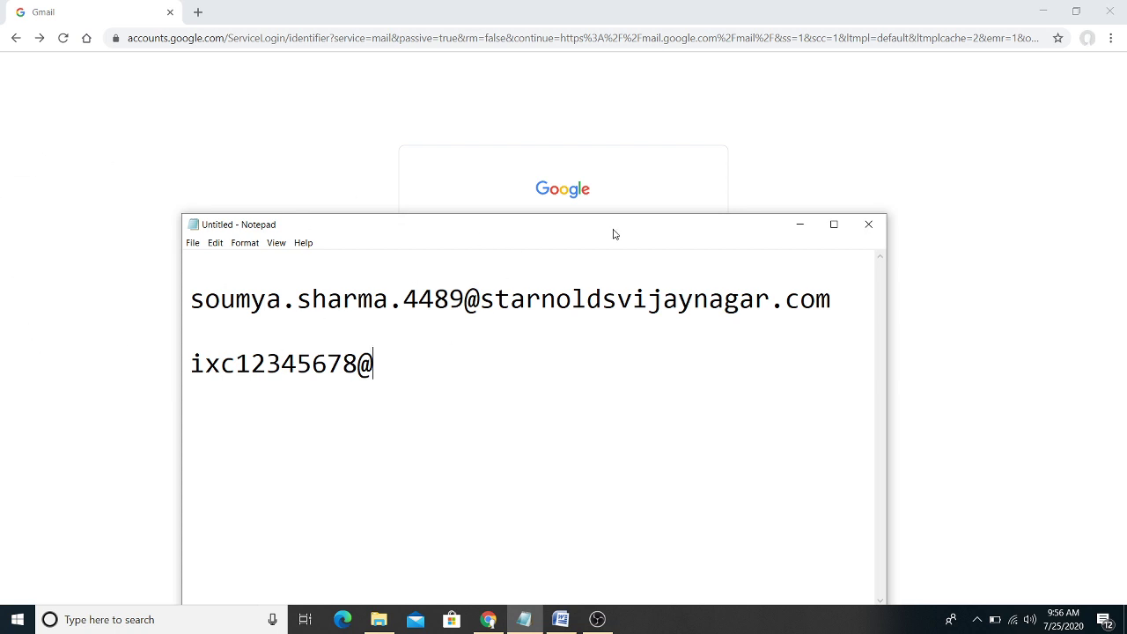
pyautogui.click(800, 224)
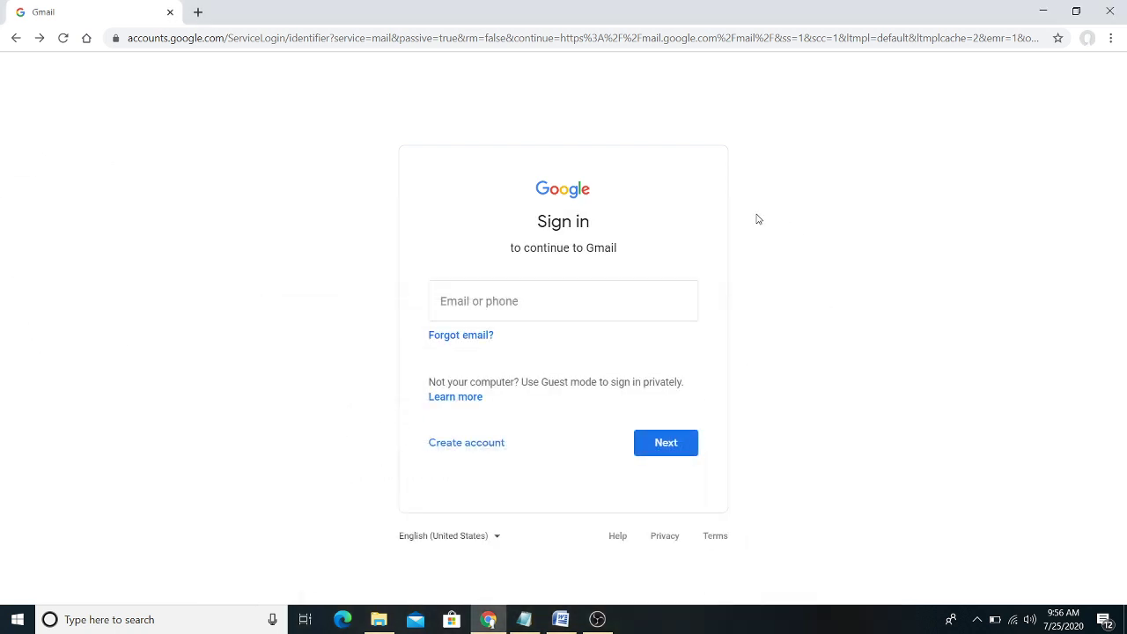
pyautogui.click(216, 42)
pyautogui.write('www.gmail.com')
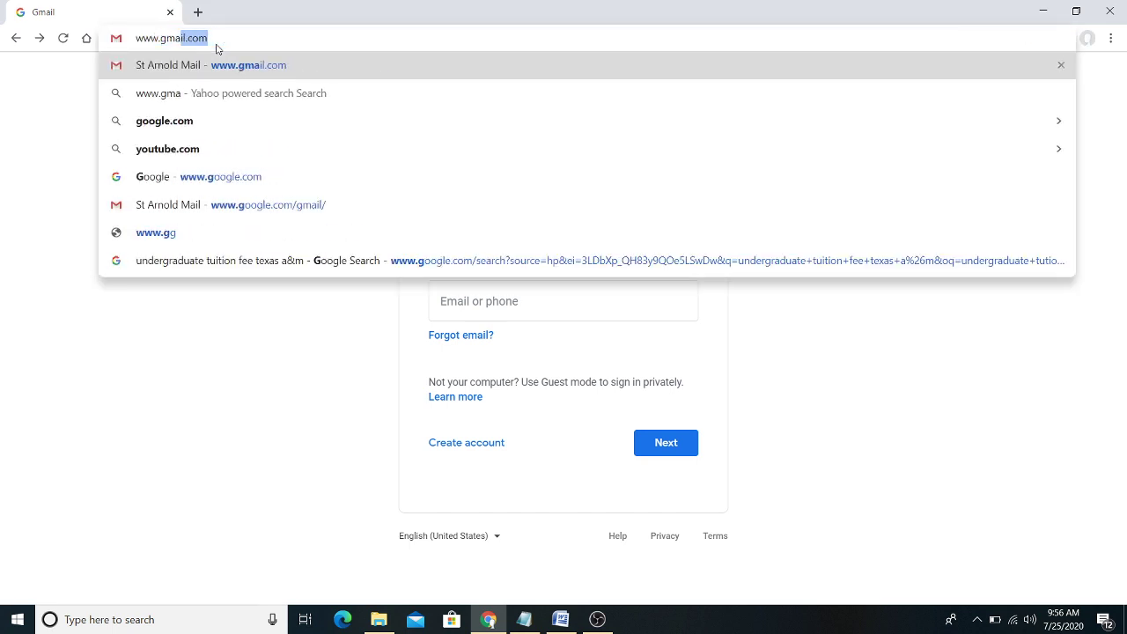
pyautogui.press('Return')
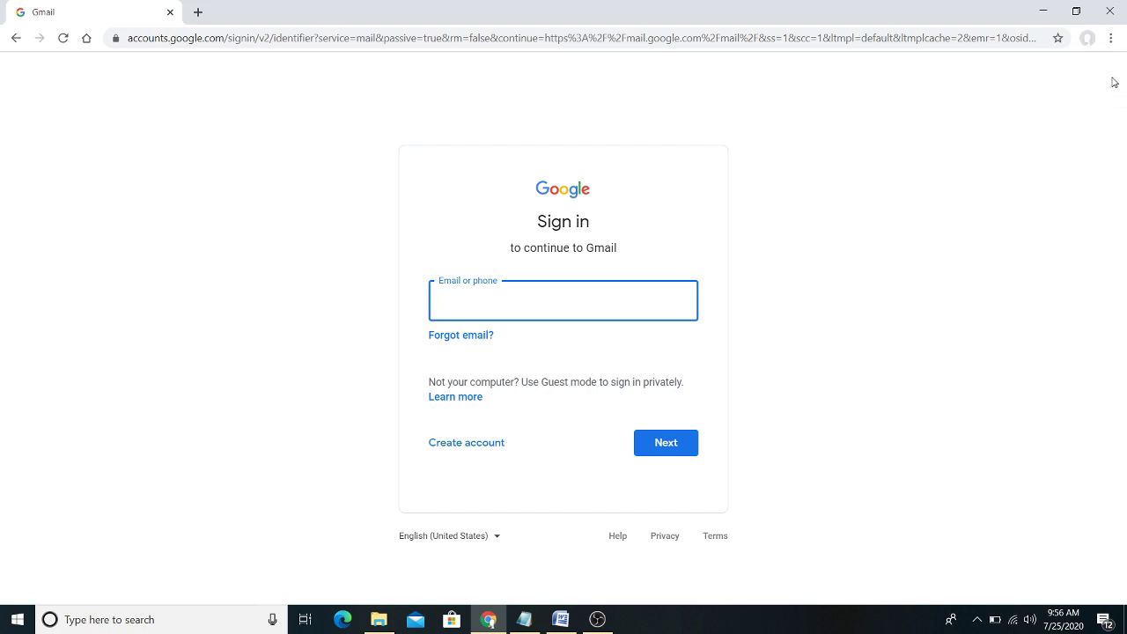
pyautogui.click(1112, 40)
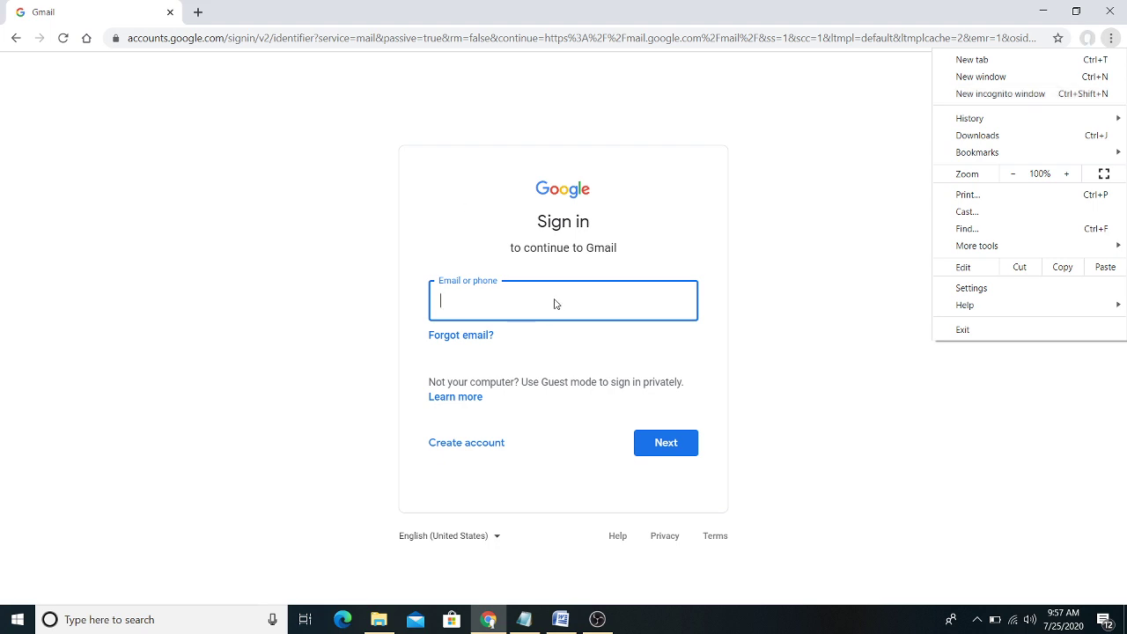
pyautogui.click(994, 95)
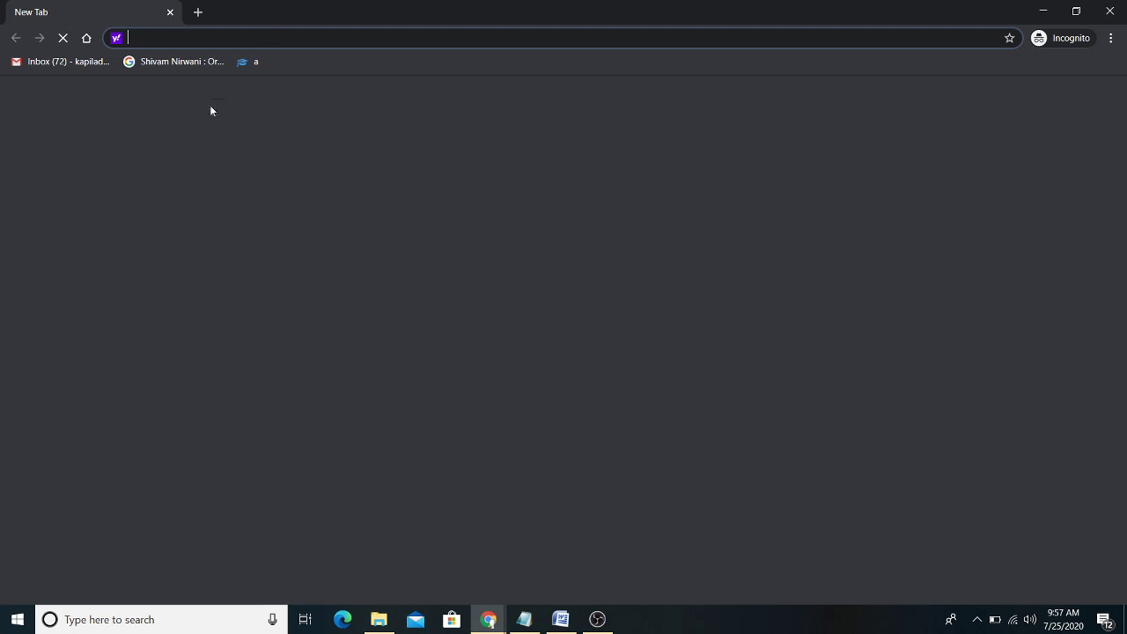
pyautogui.click(524, 619)
pyautogui.moveTo(854, 300); pyautogui.dragTo(267, 304)
pyautogui.click(257, 144)
pyautogui.click(256, 37)
pyautogui.write('www.gma')
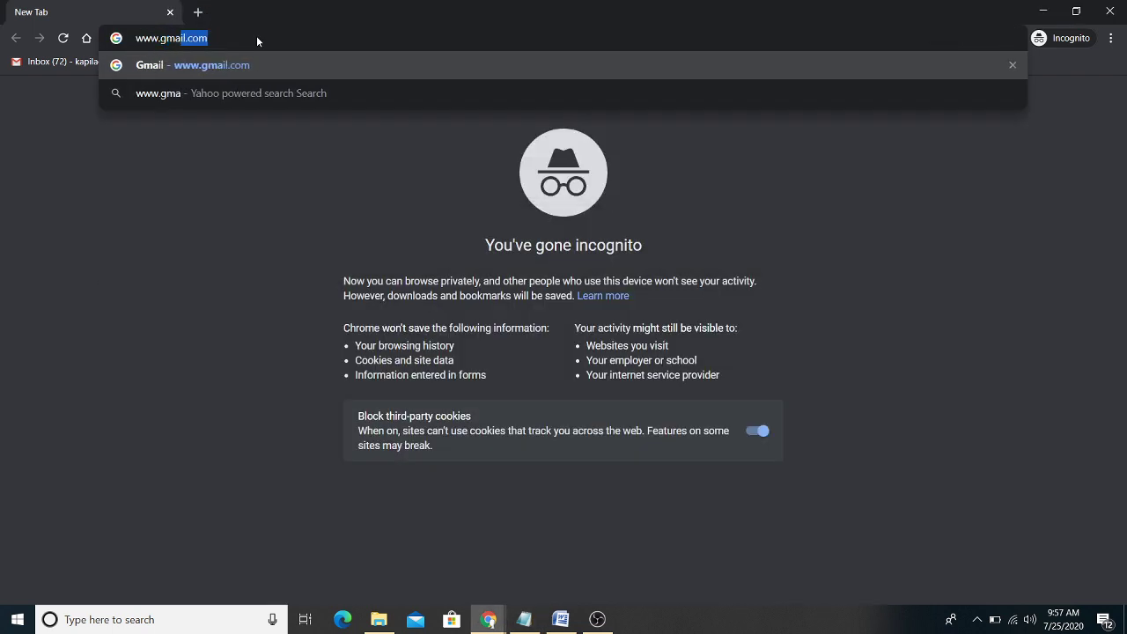
pyautogui.press('Return')
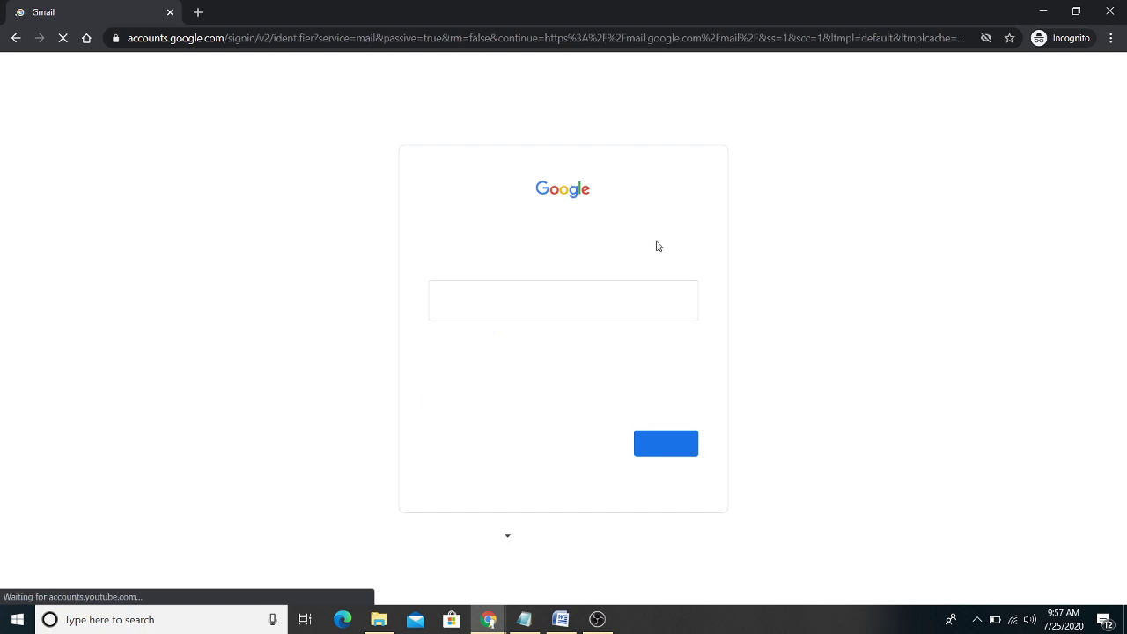
# Step: Select and copy the school email address in the Notepad notes, then return to the incognito Gmail page
pyautogui.click(531, 619)
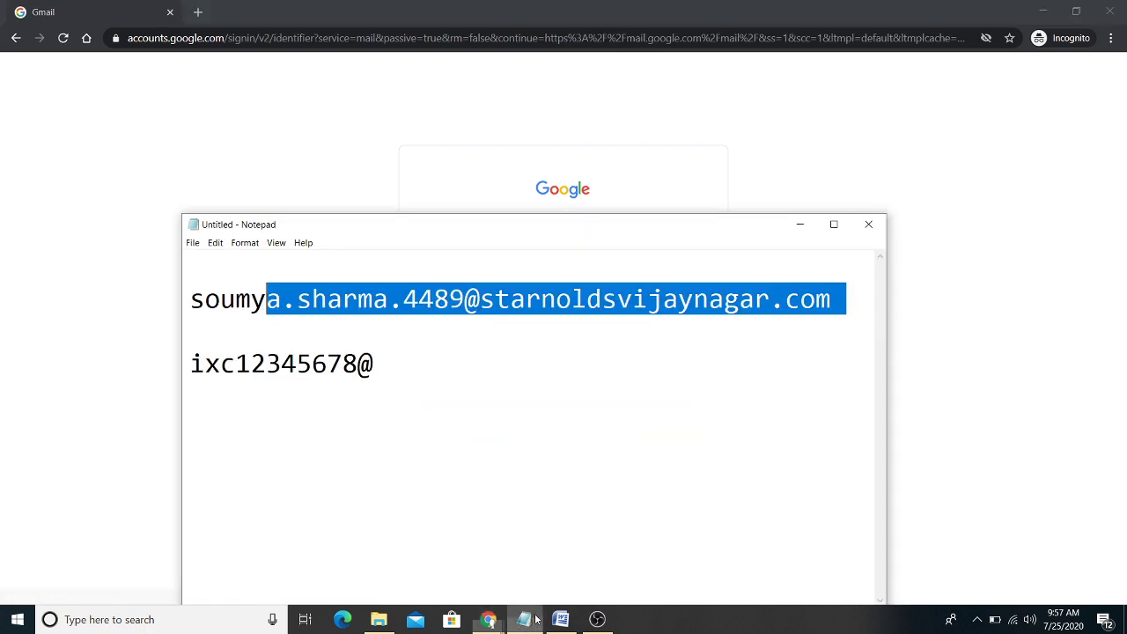
pyautogui.click(440, 355)
pyautogui.moveTo(844, 300); pyautogui.dragTo(173, 292)
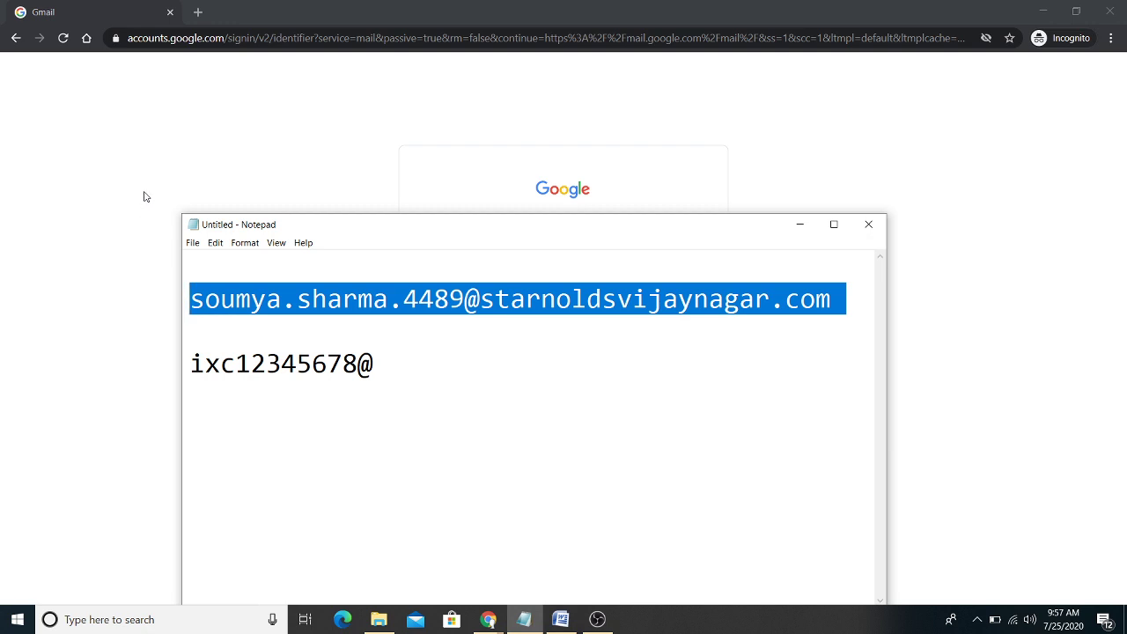
pyautogui.click(604, 360)
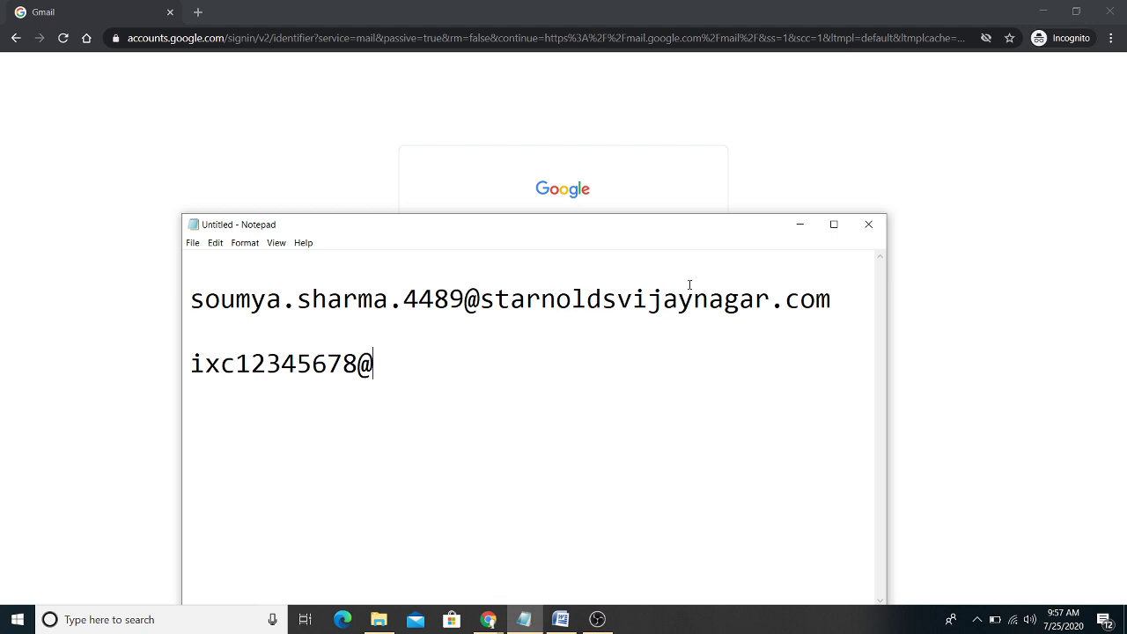
pyautogui.moveTo(841, 298); pyautogui.dragTo(188, 300)
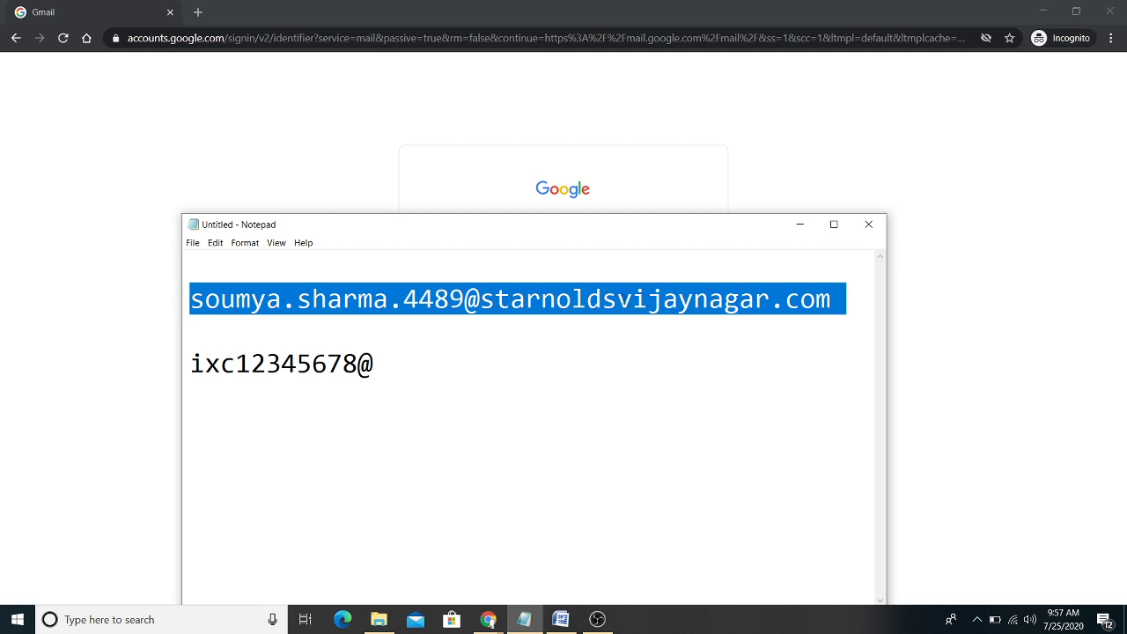
pyautogui.press('Right')
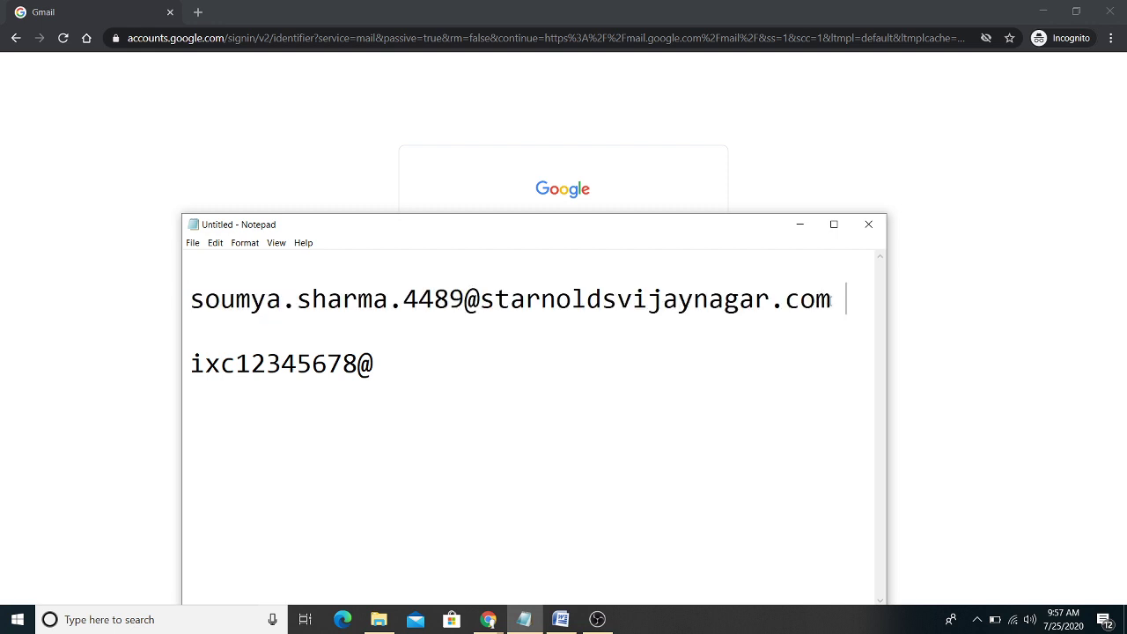
pyautogui.moveTo(832, 299); pyautogui.dragTo(190, 299)
pyautogui.hotkey('ctrl', 'c')
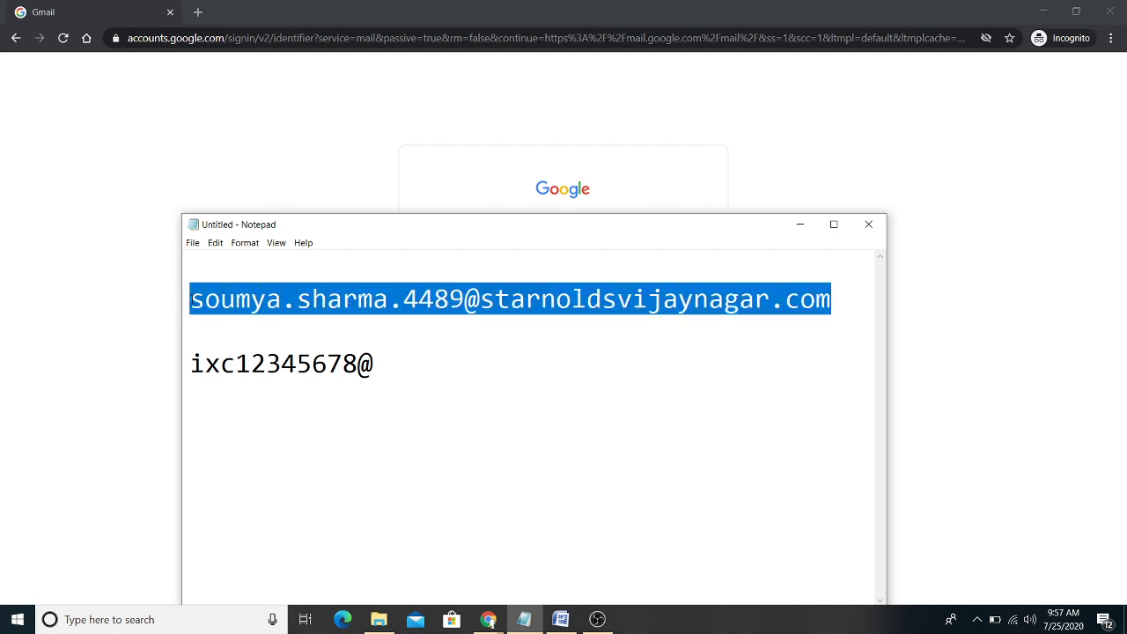
pyautogui.hotkey('alt', 'Tab')
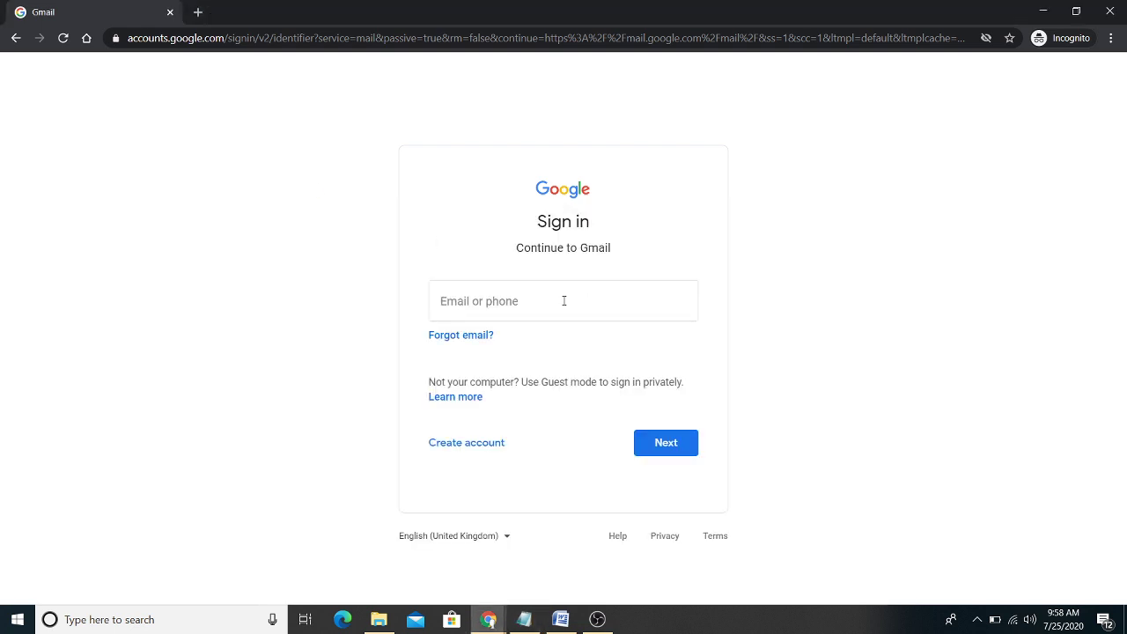
# Step: Paste the copied school email address into the Email or phone field and continue
pyautogui.click(564, 301)
pyautogui.hotkey('ctrl', 'v')
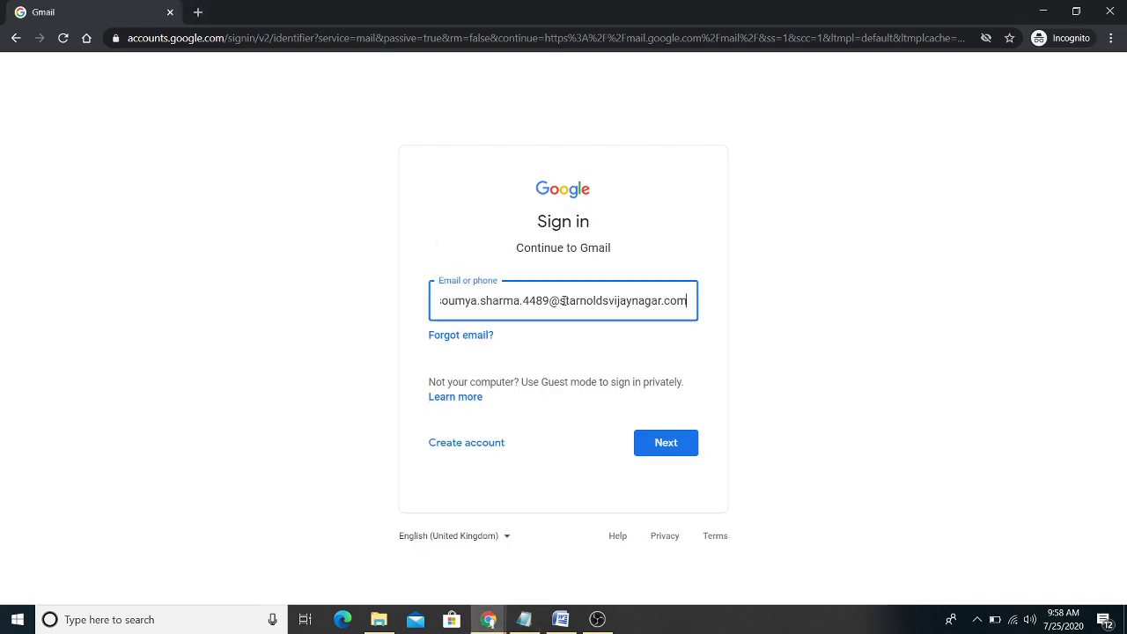
pyautogui.click(671, 443)
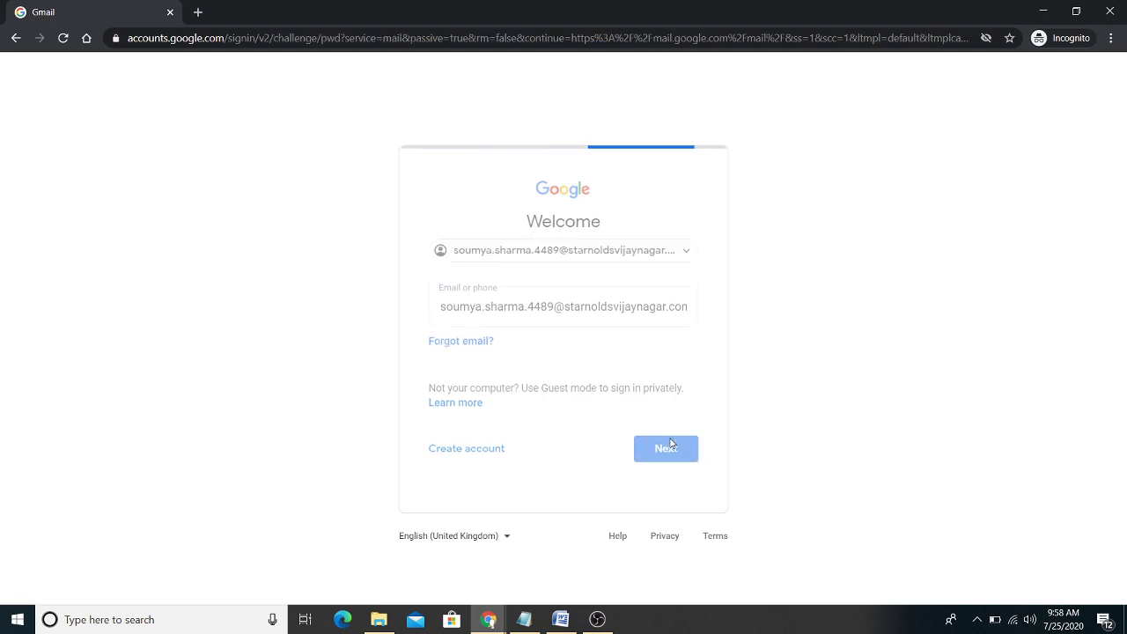
# Step: Copy the saved password from the Notepad notes, paste it into Gmail's password field and submit it
pyautogui.click(524, 619)
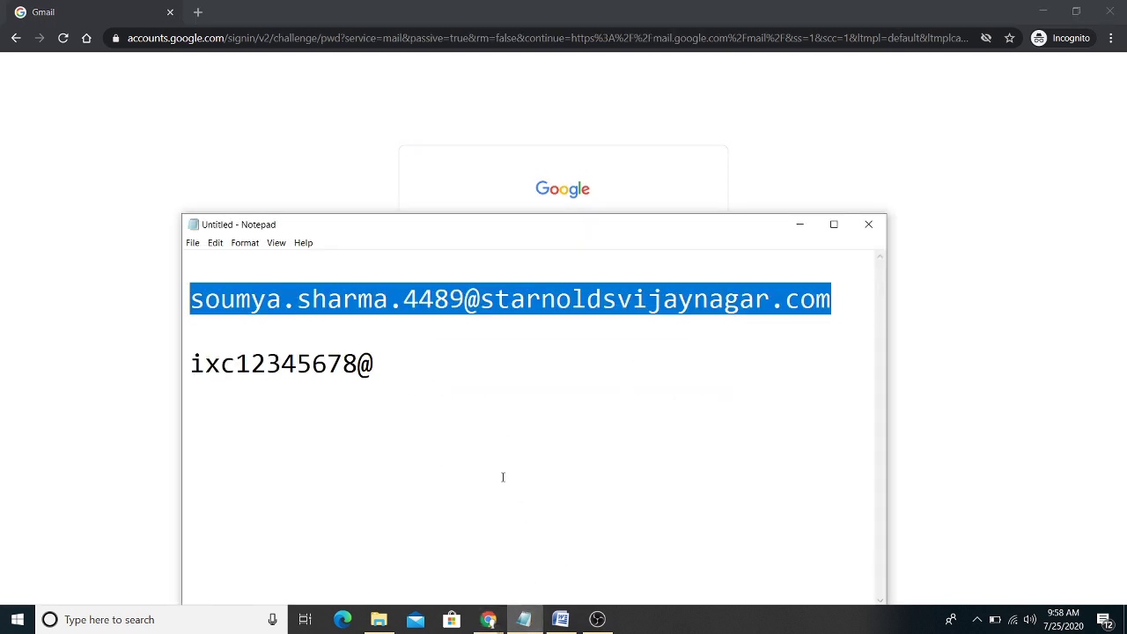
pyautogui.moveTo(410, 365); pyautogui.dragTo(179, 362)
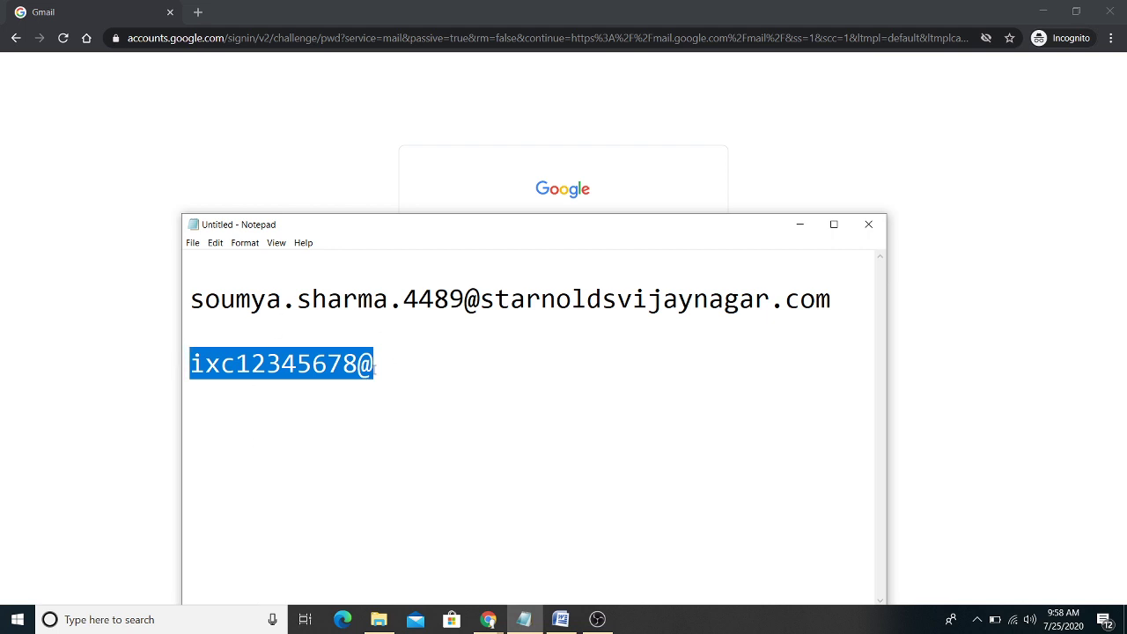
pyautogui.moveTo(385, 372); pyautogui.dragTo(176, 364)
pyautogui.click(130, 346)
pyautogui.click(591, 306)
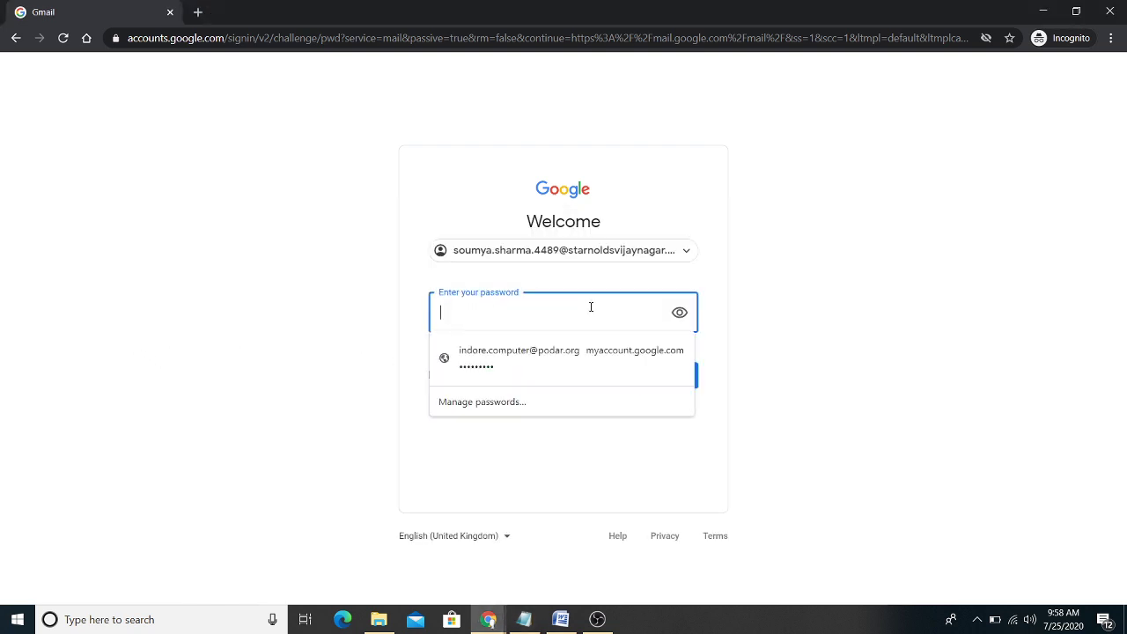
pyautogui.hotkey('ctrl', 'v')
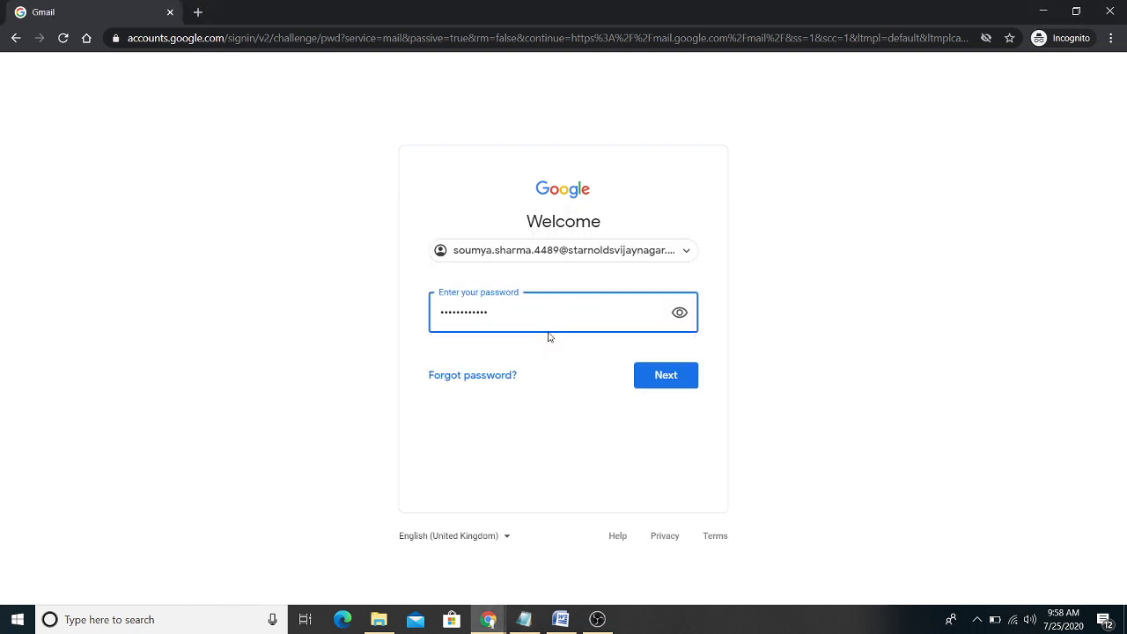
pyautogui.click(667, 376)
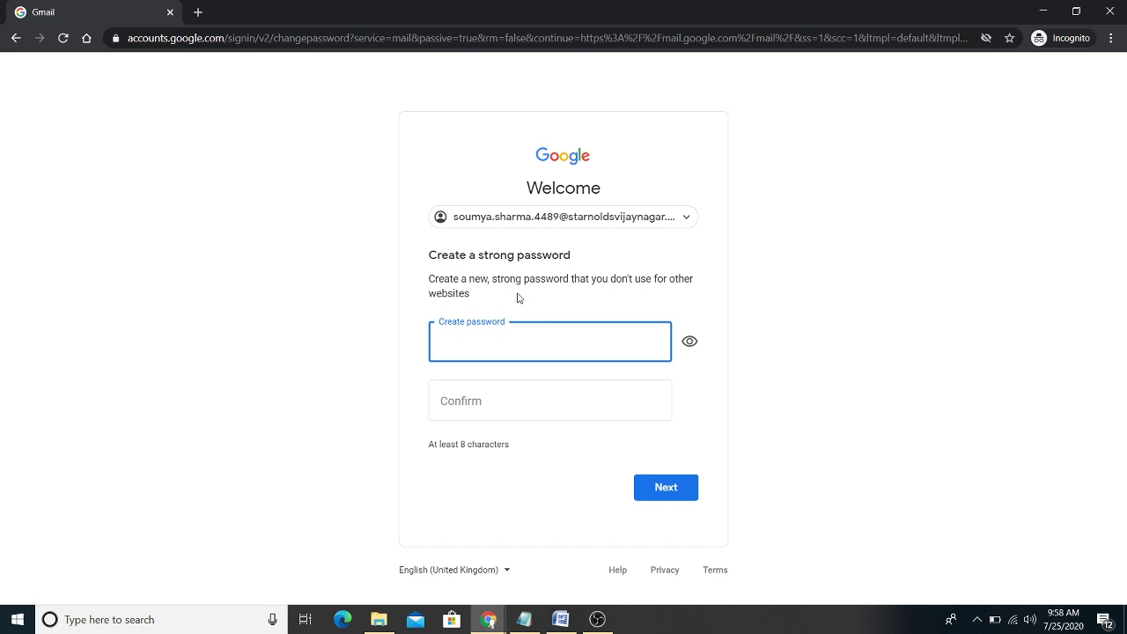
# Step: Enter the new school password in both Create password and Confirm, checking it against the notes
pyautogui.write('•••••••••')
pyautogui.press('Tab')
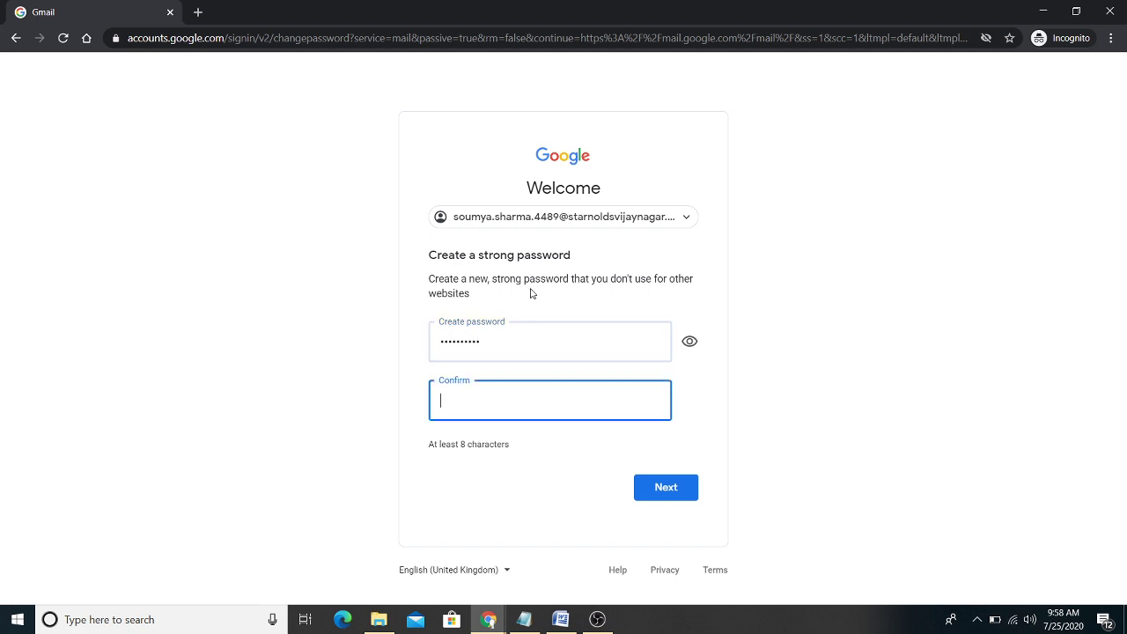
pyautogui.write('••••••••••')
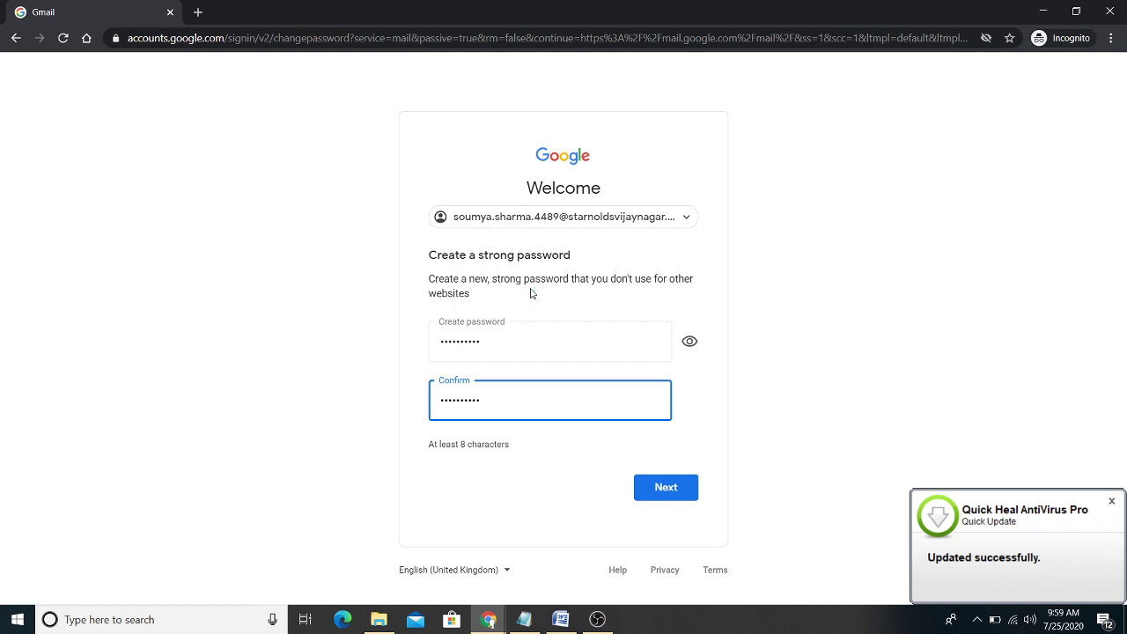
pyautogui.click(496, 352)
pyautogui.click(509, 402)
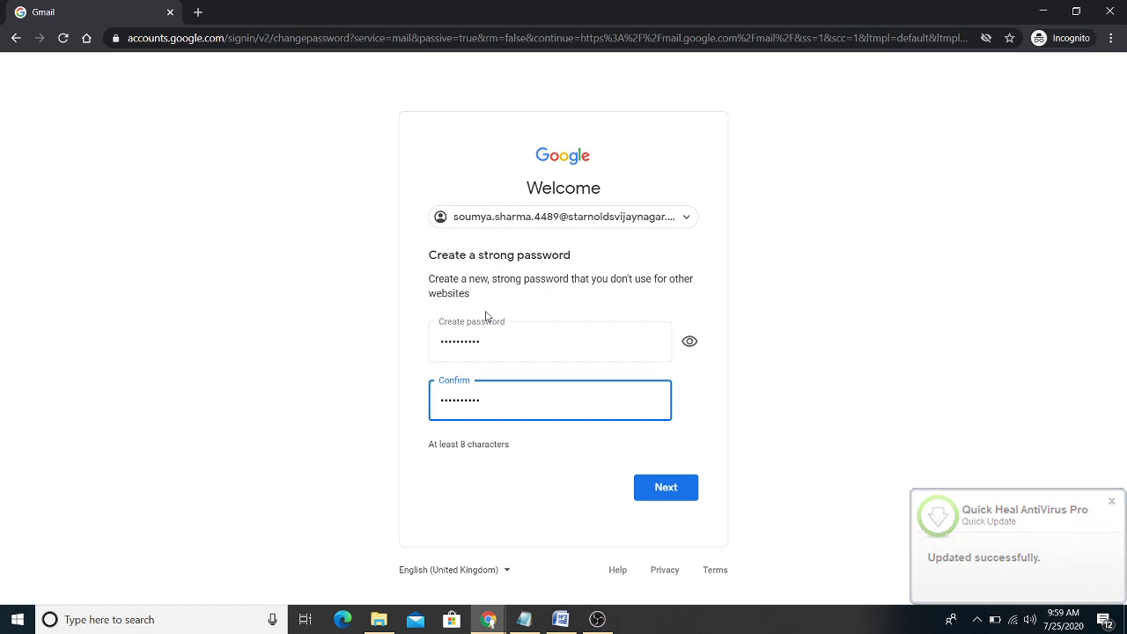
pyautogui.click(524, 619)
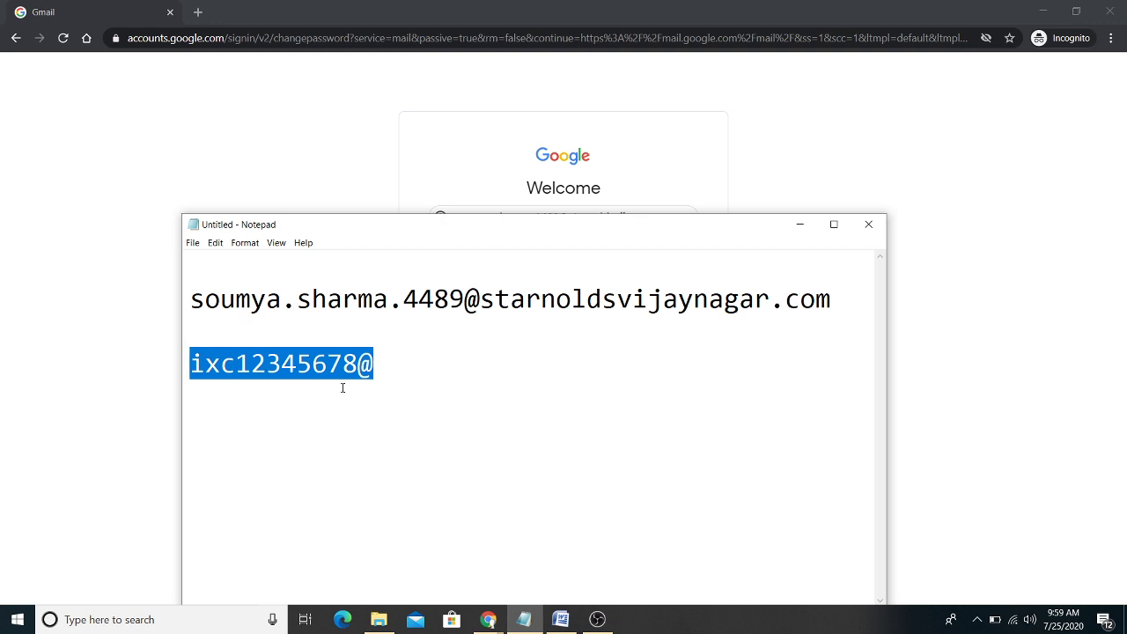
pyautogui.click(799, 226)
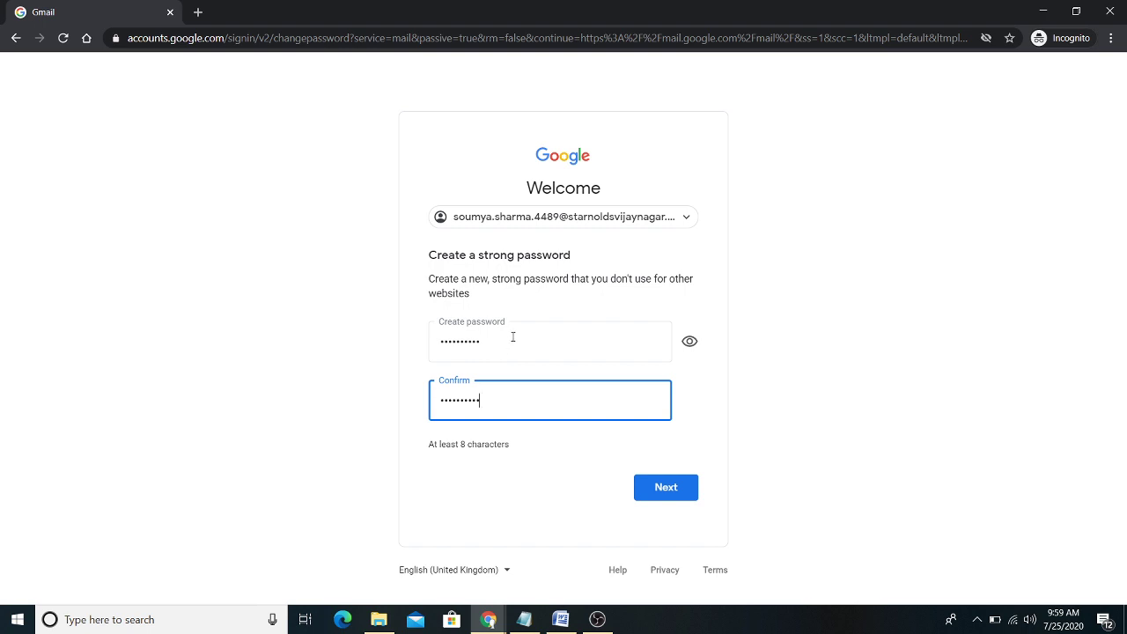
# Step: Review both new password fields and save the new password to reach the inbox
pyautogui.click(507, 338)
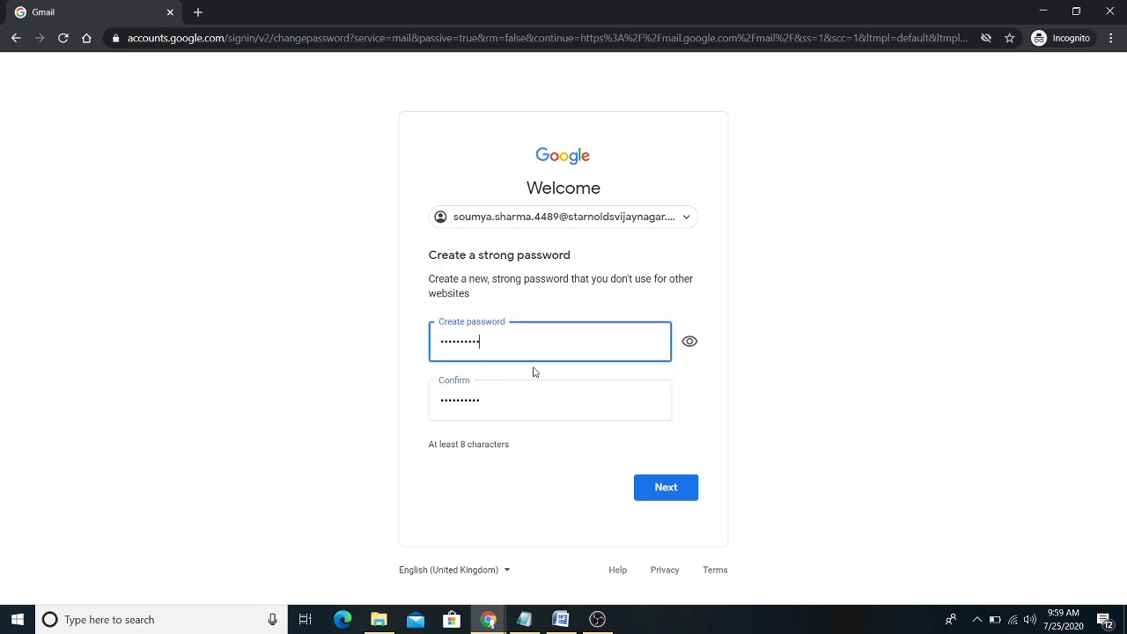
pyautogui.click(509, 397)
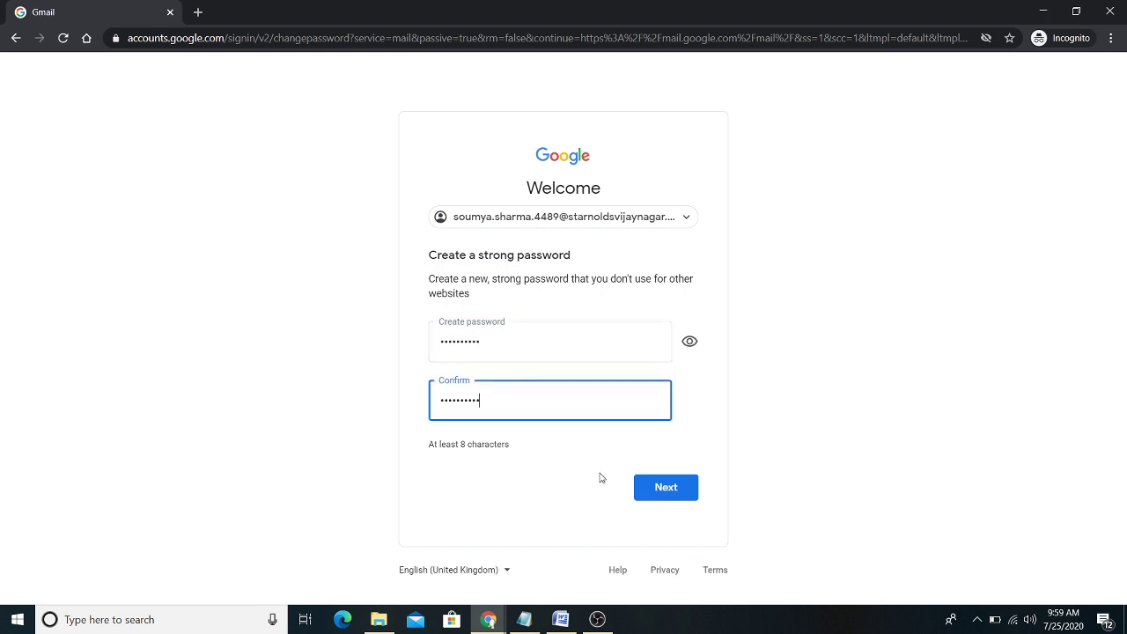
pyautogui.click(674, 495)
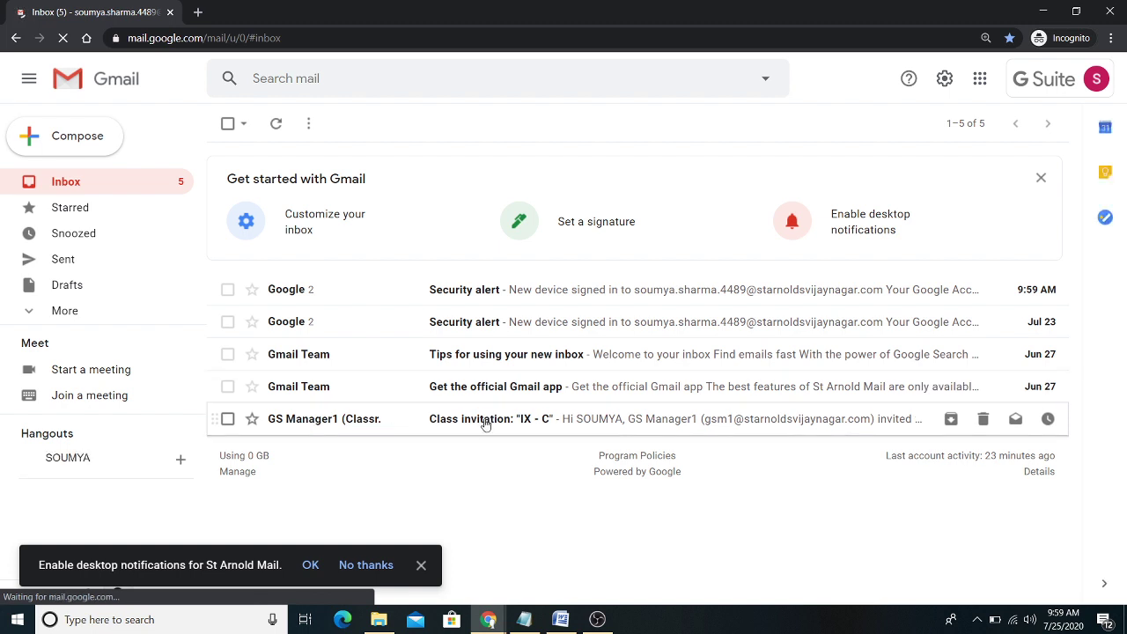
# Step: Read the 'Class invitation: IX - C' email down to its JOIN button, then return to the inbox
pyautogui.click(546, 423)
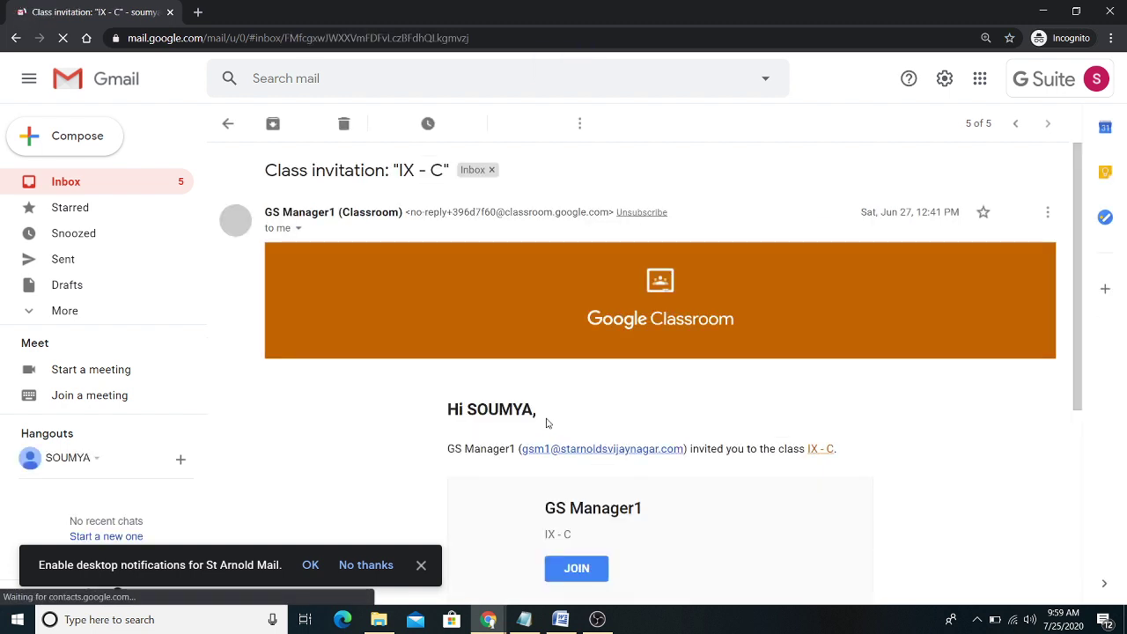
pyautogui.scroll(-3, 546, 422)
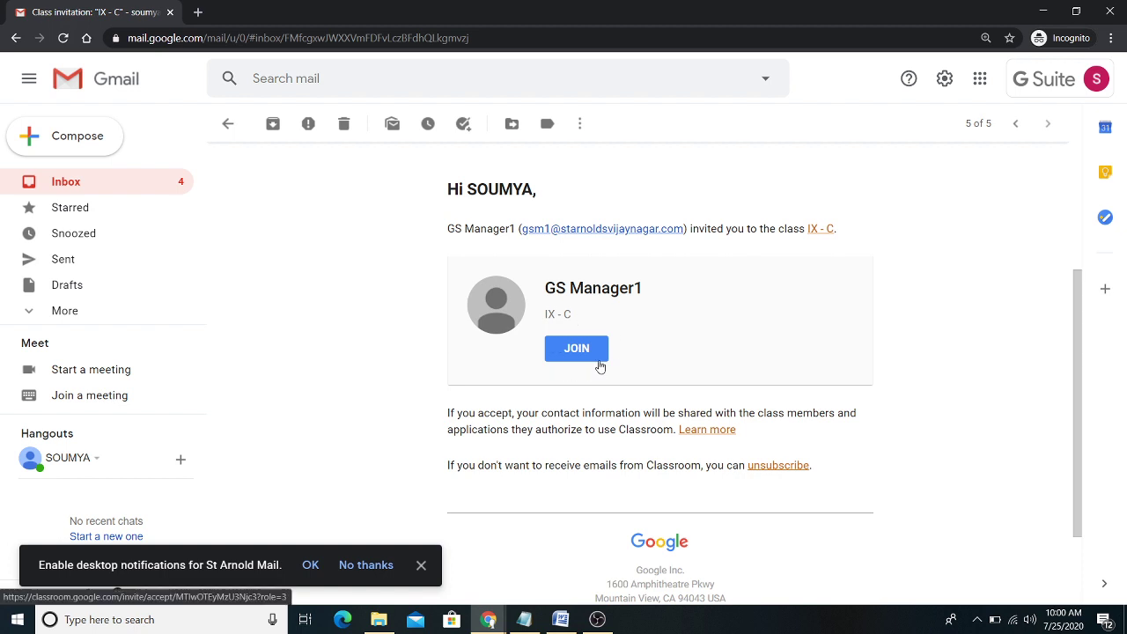
pyautogui.click(87, 184)
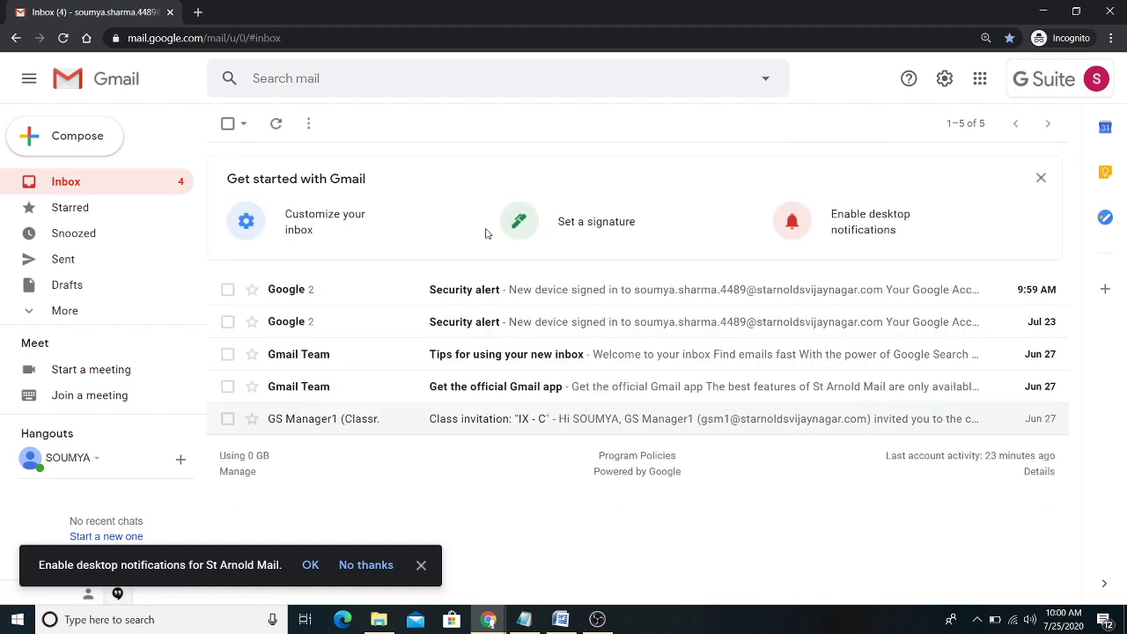
# Step: Launch Google Classroom in a new tab from the Google apps grid
pyautogui.click(986, 82)
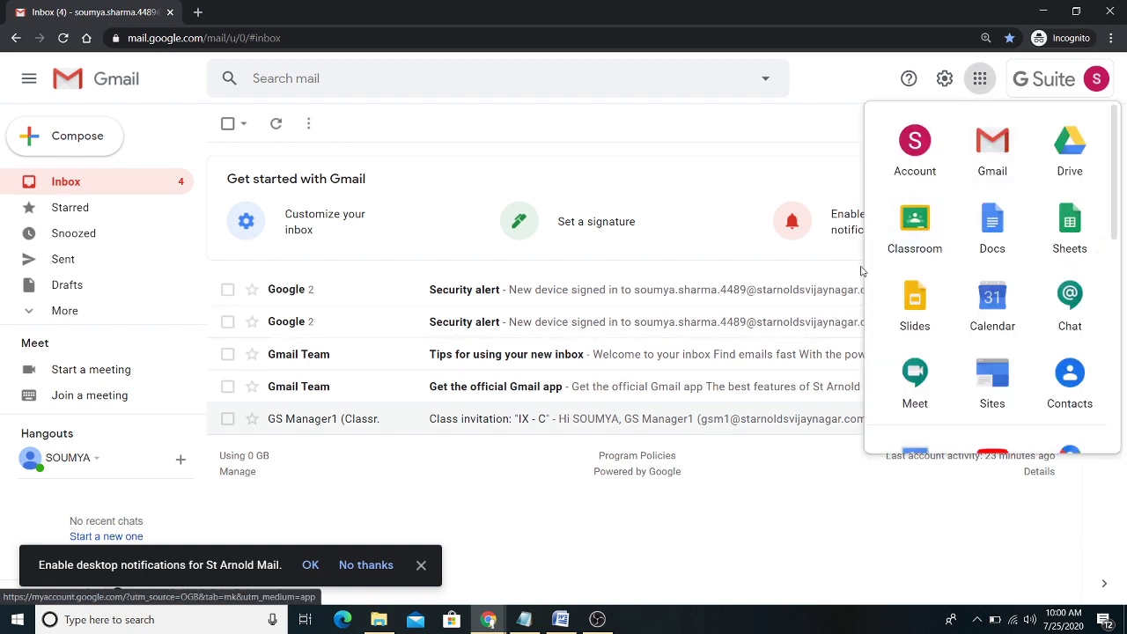
pyautogui.click(678, 134)
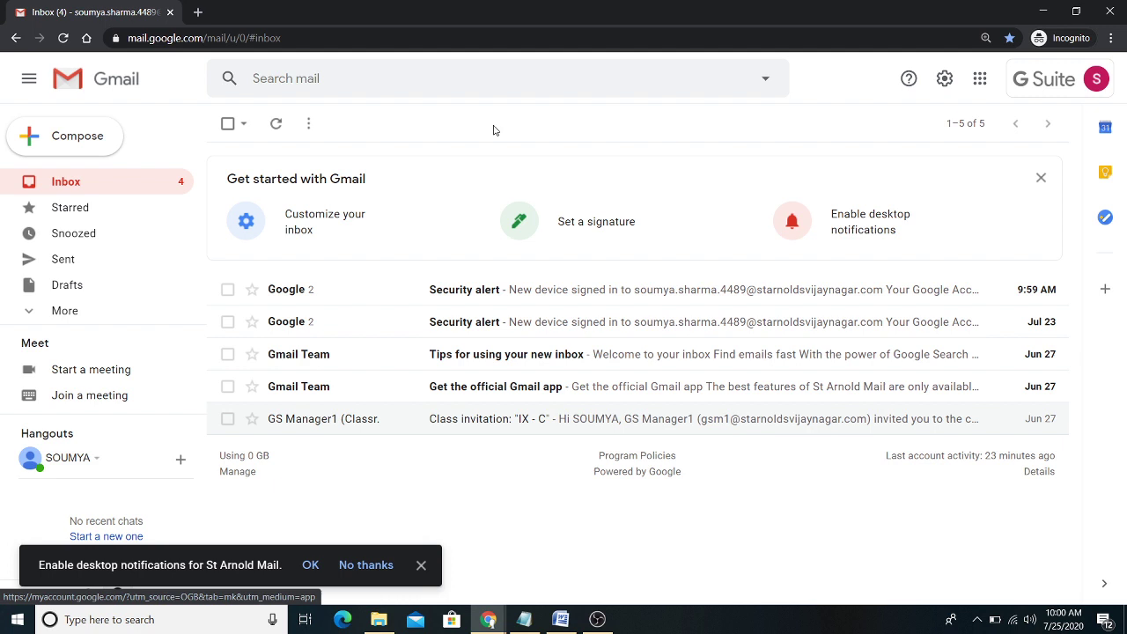
pyautogui.click(983, 82)
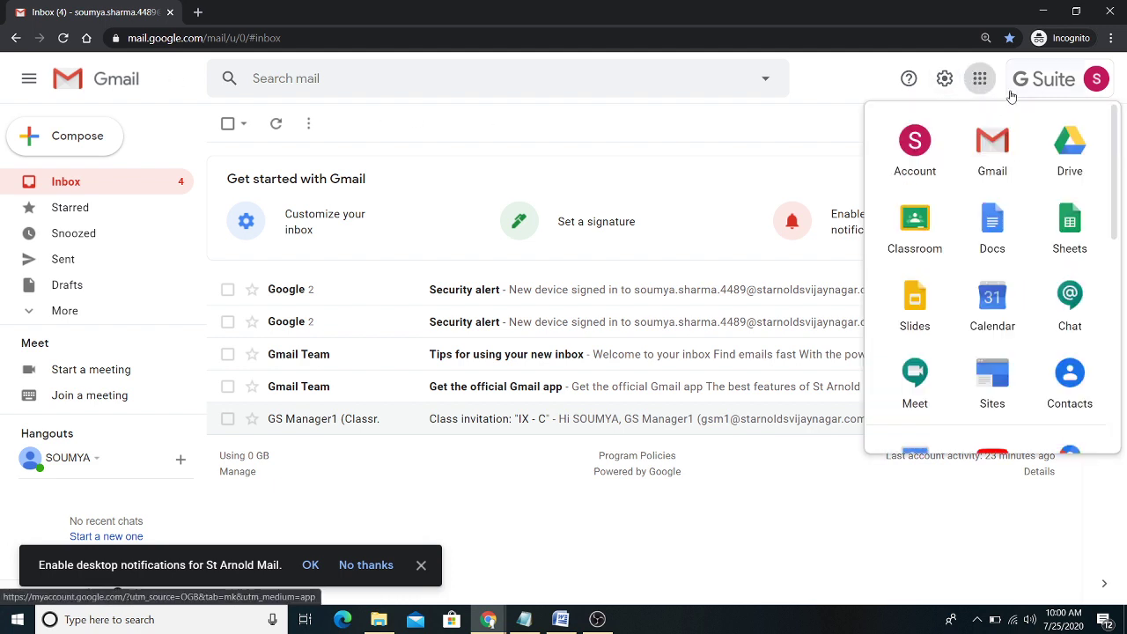
pyautogui.click(908, 231)
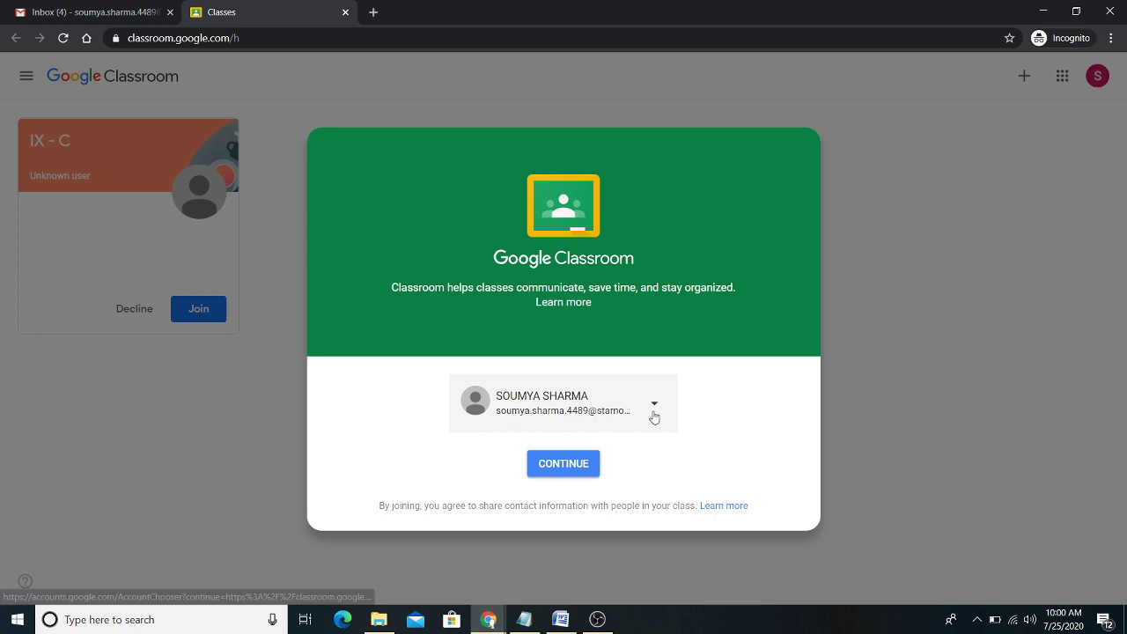
# Step: Continue with the school account, choose the student role, and join class IX - C
pyautogui.click(565, 464)
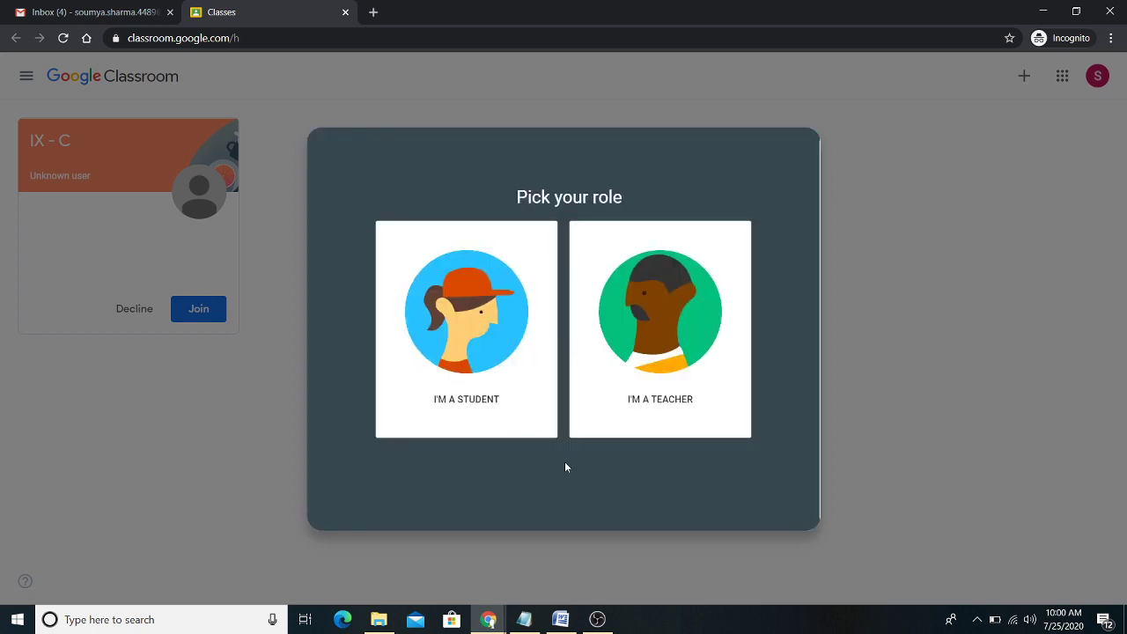
pyautogui.click(490, 280)
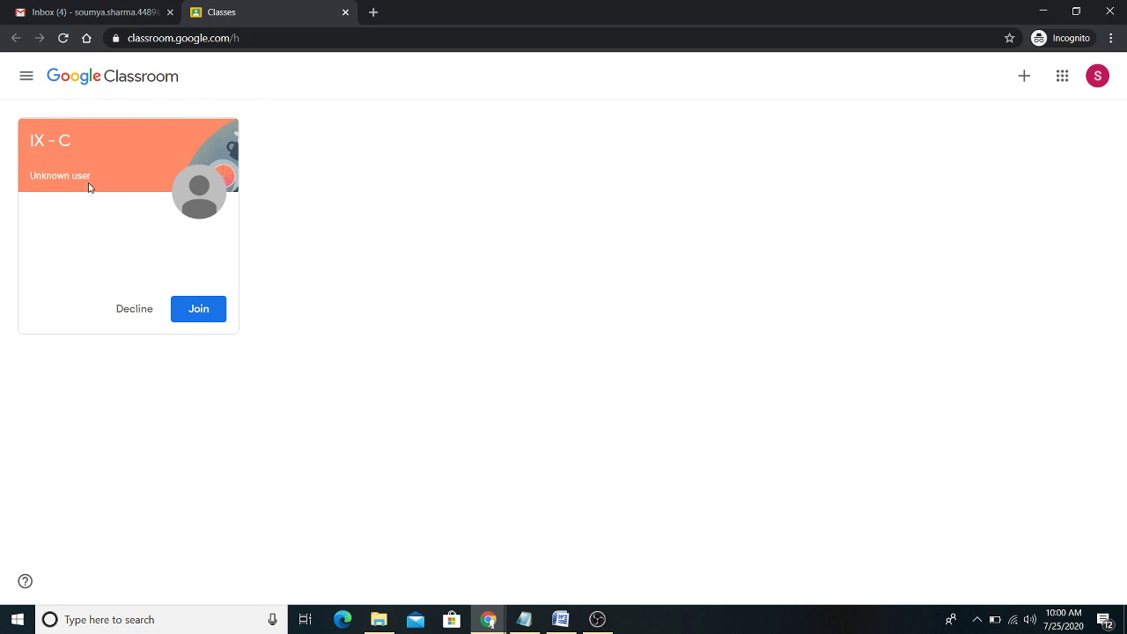
pyautogui.click(210, 318)
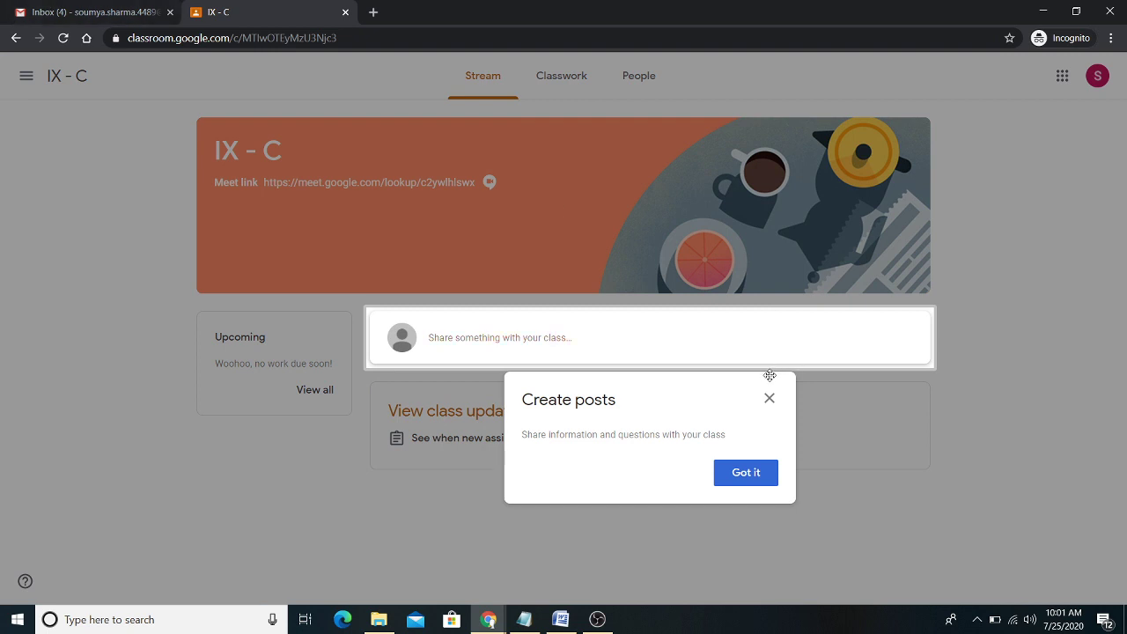
# Step: Dismiss the posts tip and open Classroom in a new tab from Gmail's Google apps list
pyautogui.click(763, 474)
pyautogui.click(35, 6)
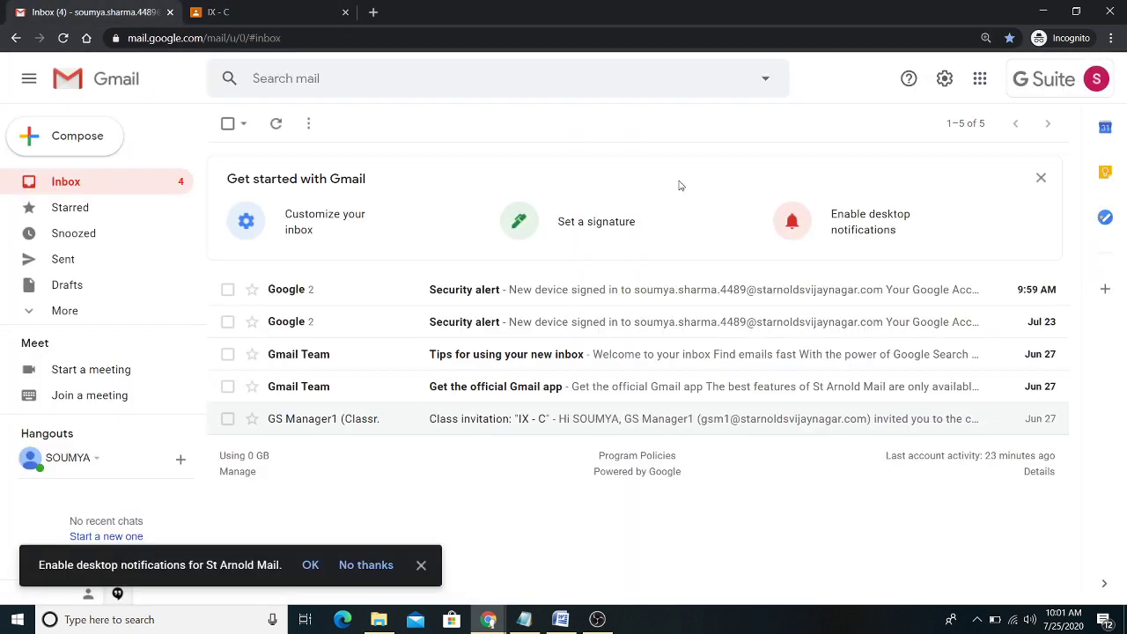
pyautogui.click(986, 81)
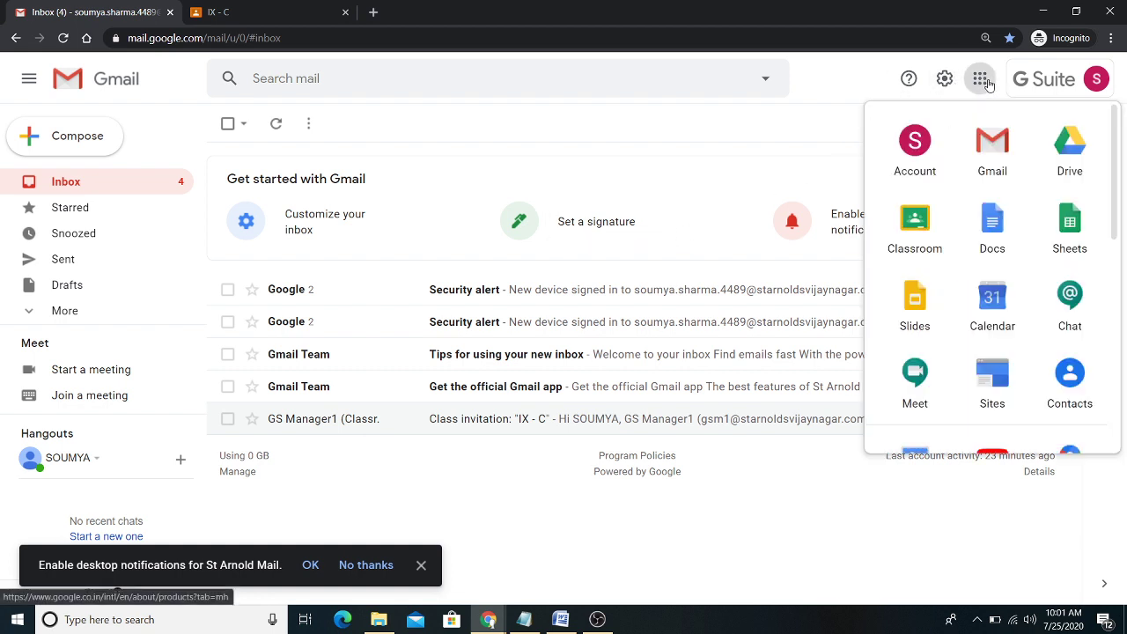
pyautogui.click(903, 222)
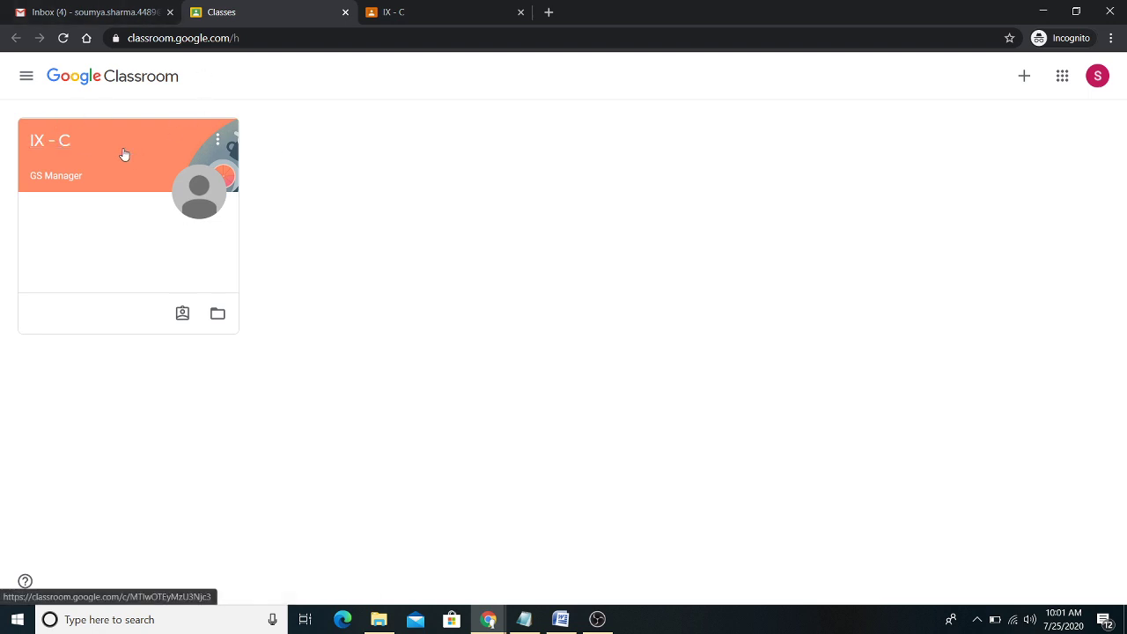
# Step: Open the IX - C class and view its Classwork page, glancing back at the Stream
pyautogui.click(69, 140)
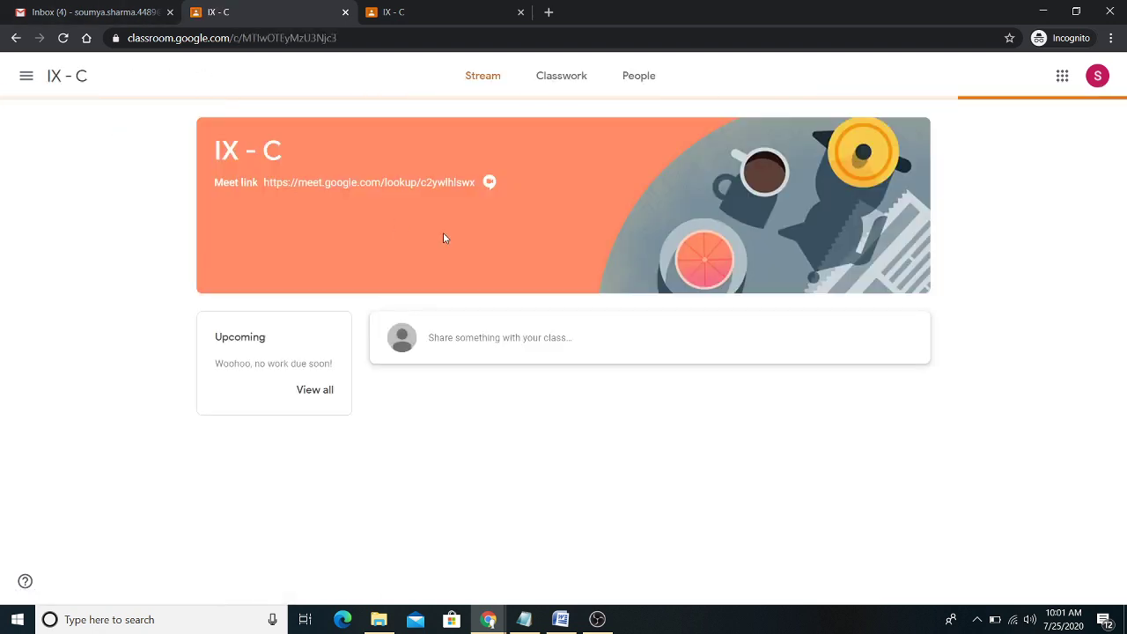
pyautogui.click(538, 84)
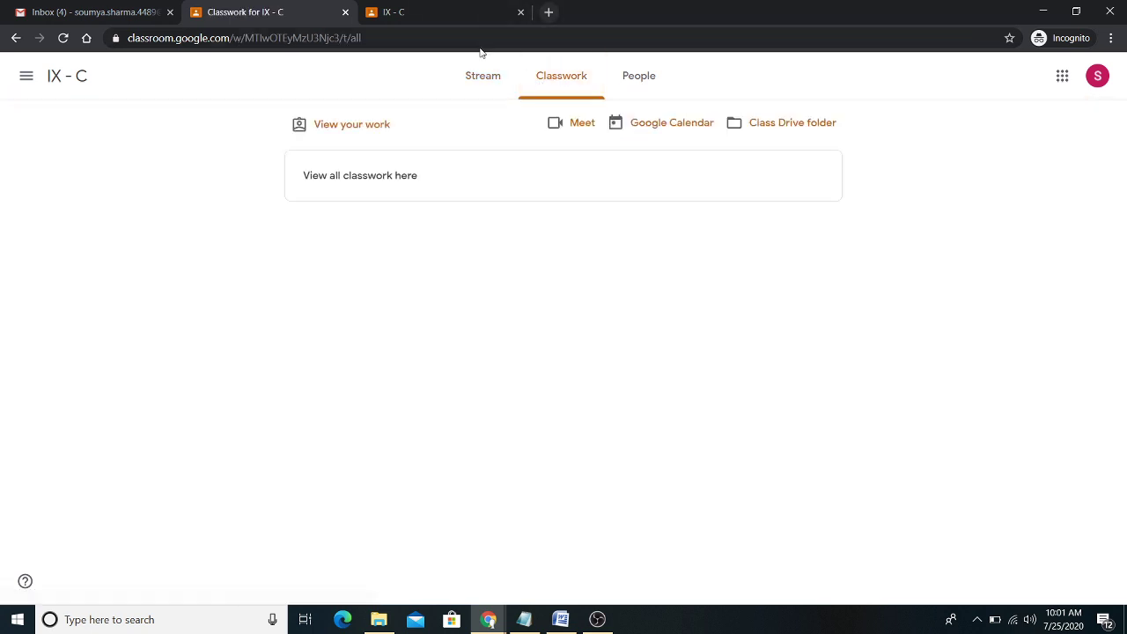
pyautogui.click(485, 82)
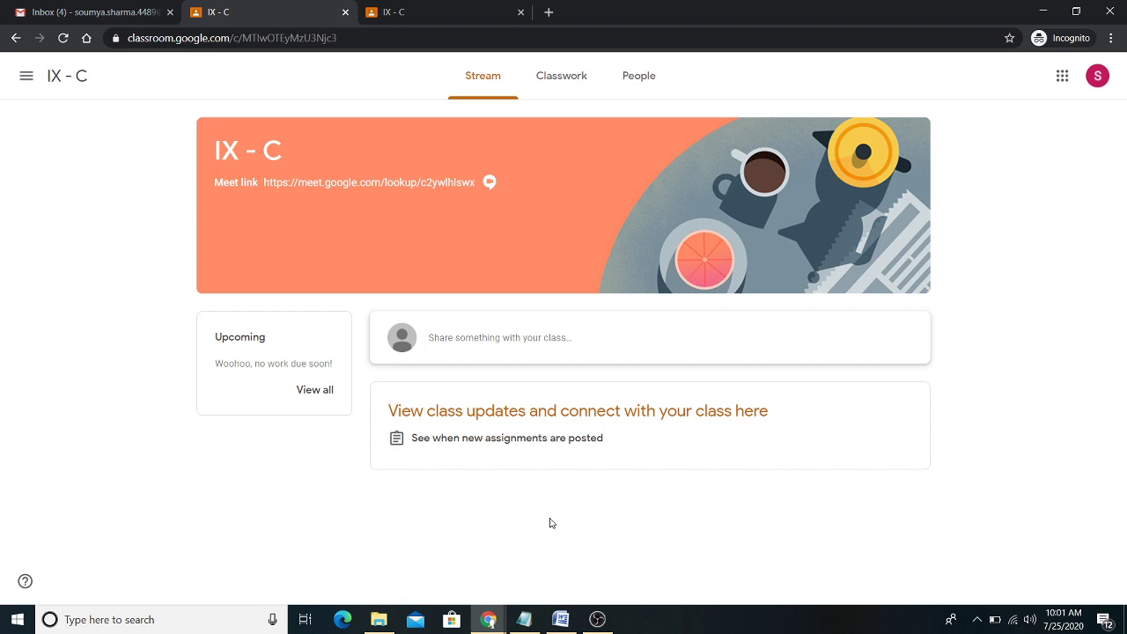
pyautogui.click(577, 85)
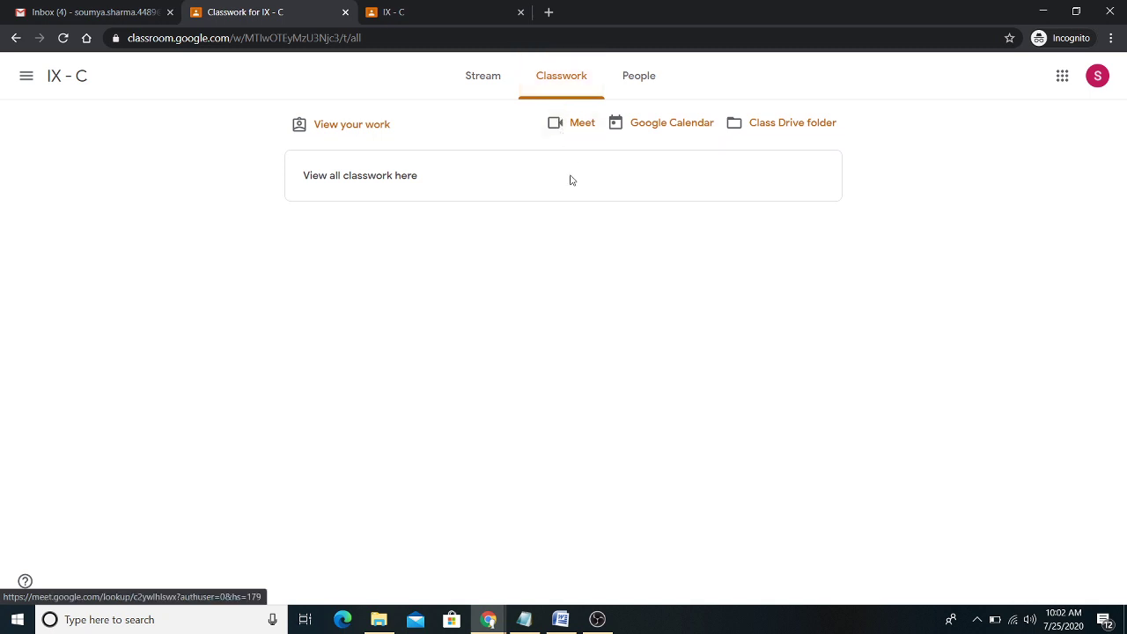
# Step: Start the class meeting in Meet with camera and microphone allowed, then return to Classwork
pyautogui.click(568, 124)
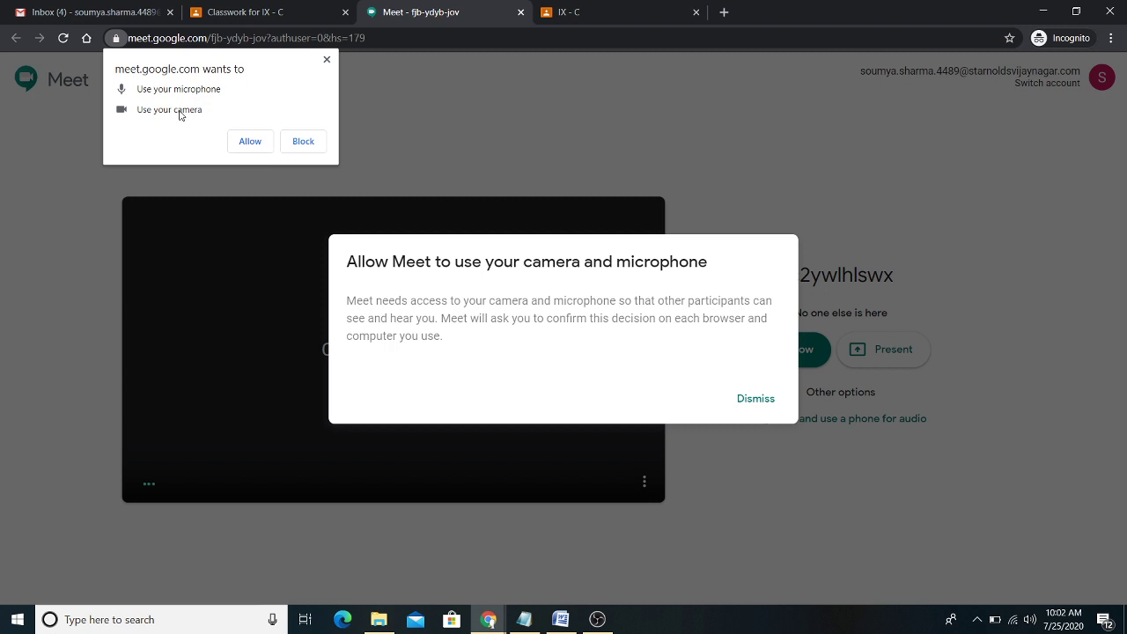
pyautogui.click(250, 141)
pyautogui.click(761, 399)
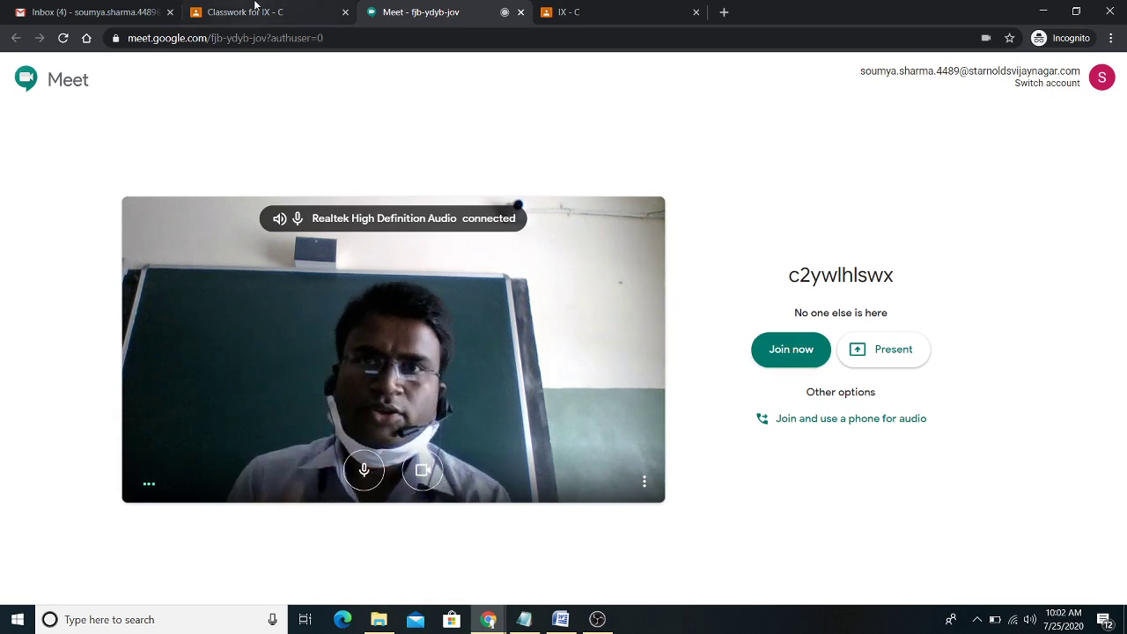
pyautogui.click(251, 12)
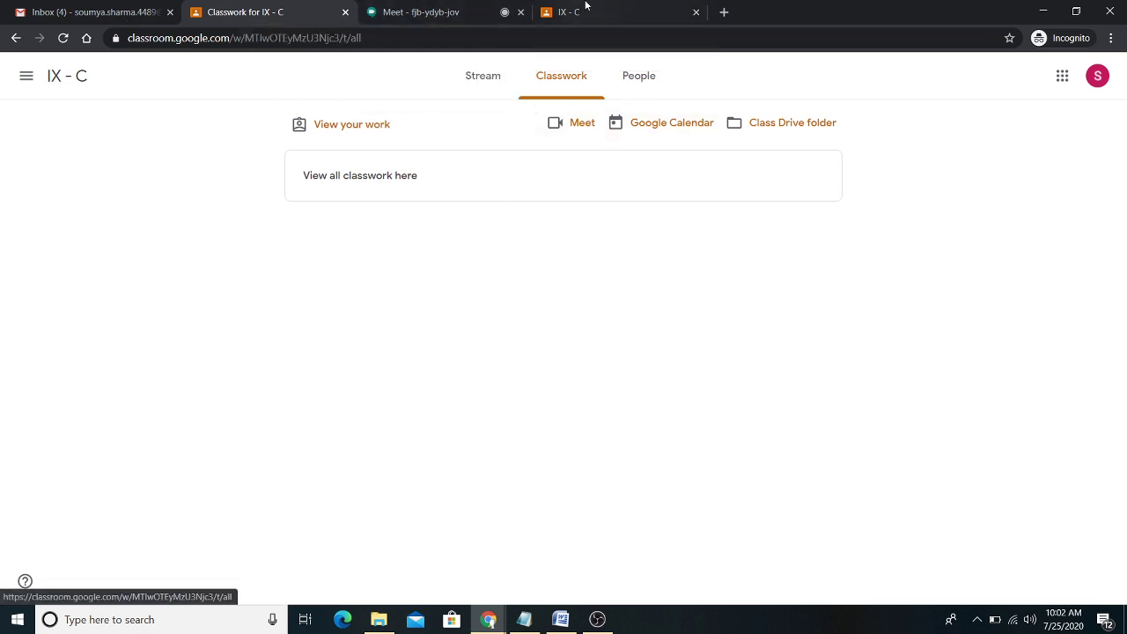
# Step: Close the Meet tab and switch between the Classwork and Gmail inbox tabs
pyautogui.click(521, 13)
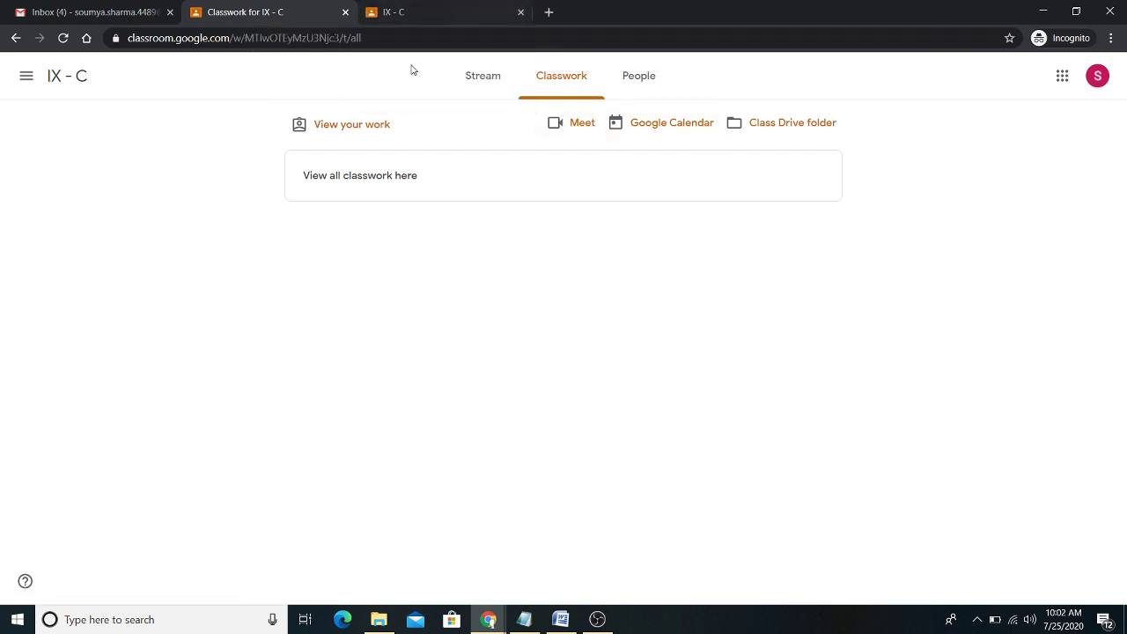
pyautogui.click(97, 11)
pyautogui.click(291, 9)
pyautogui.click(126, 8)
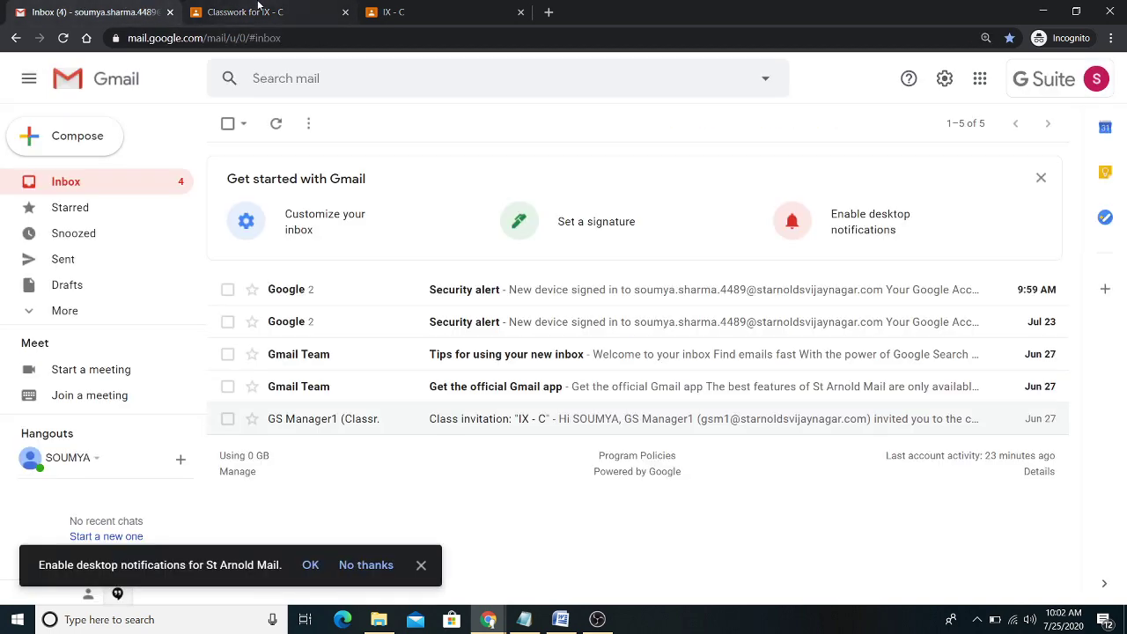
pyautogui.click(260, 8)
pyautogui.click(90, 7)
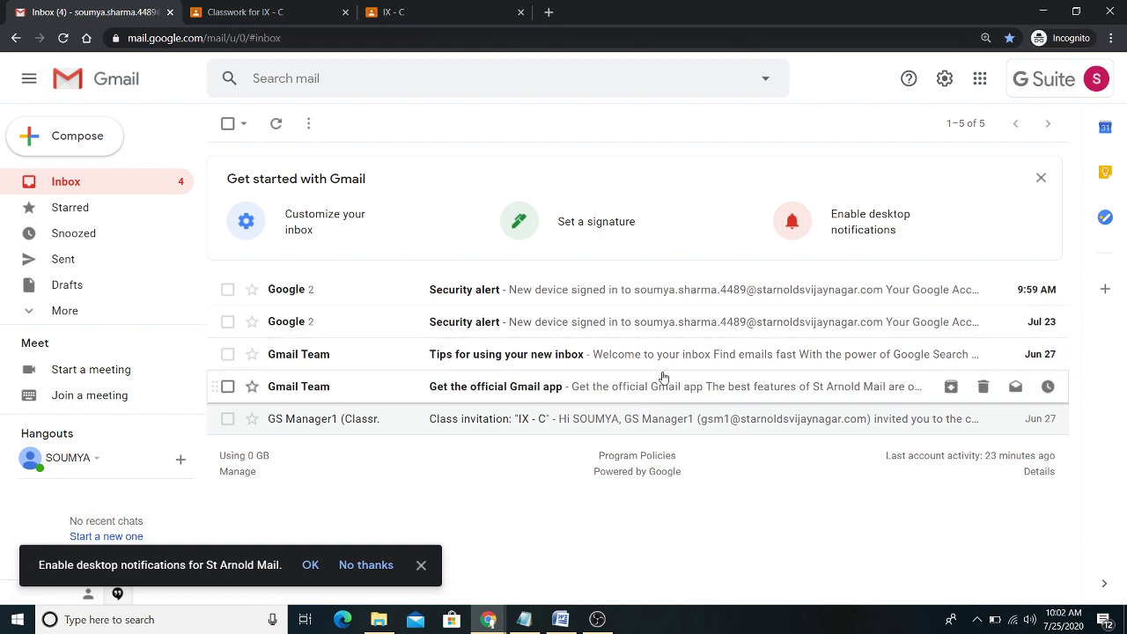
# Step: Open Classroom twice in new tabs from the Gmail inbox's Google apps list
pyautogui.click(980, 78)
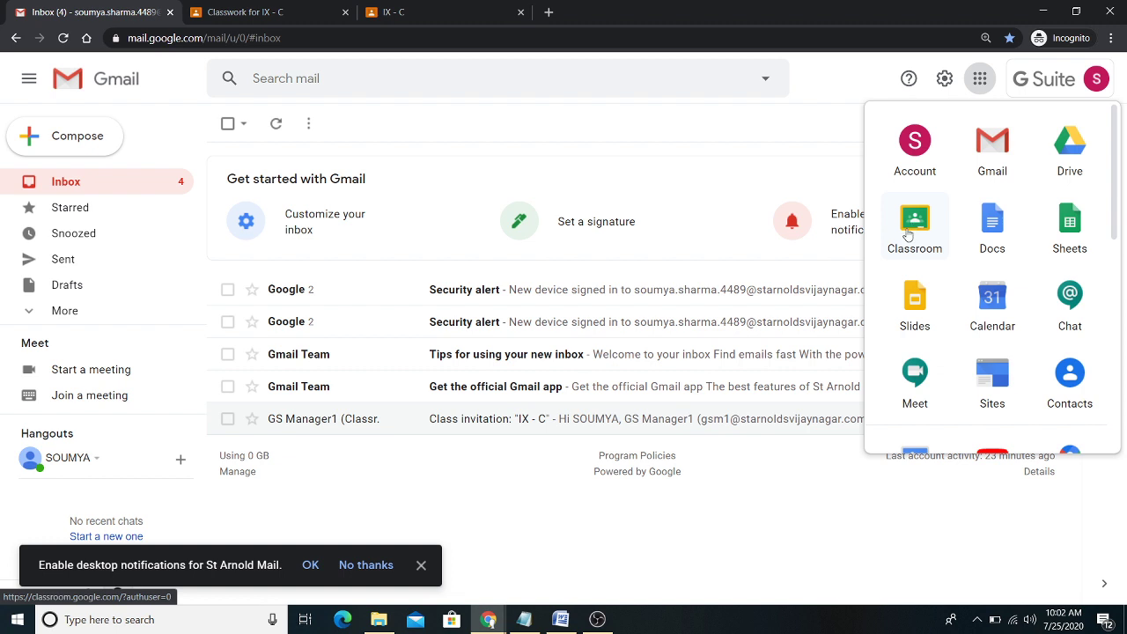
pyautogui.click(914, 224)
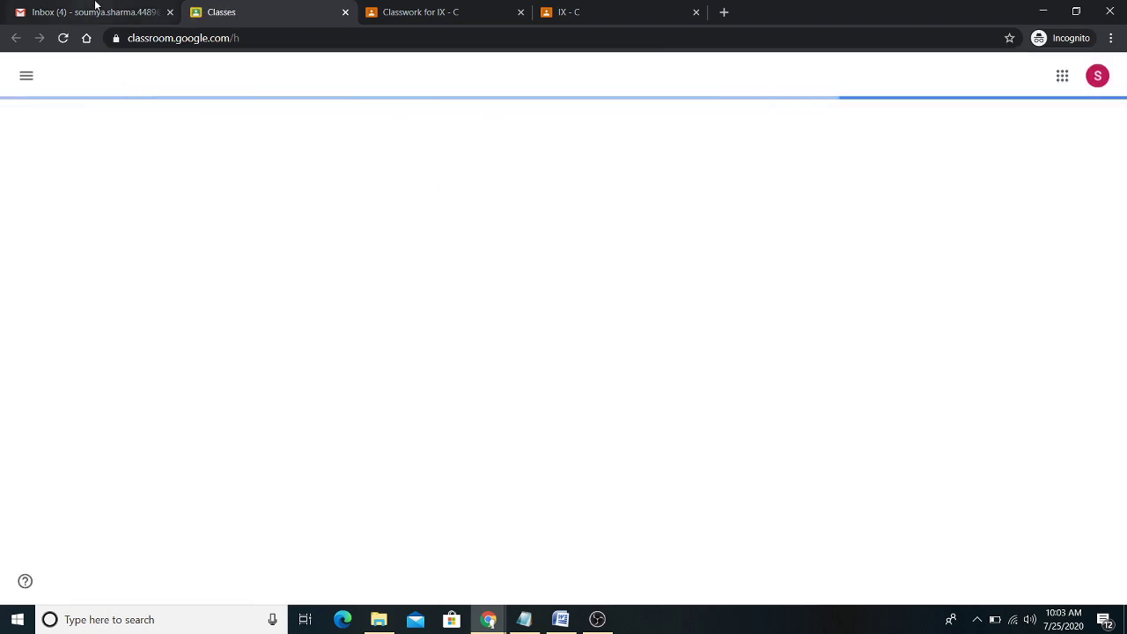
pyautogui.click(95, 11)
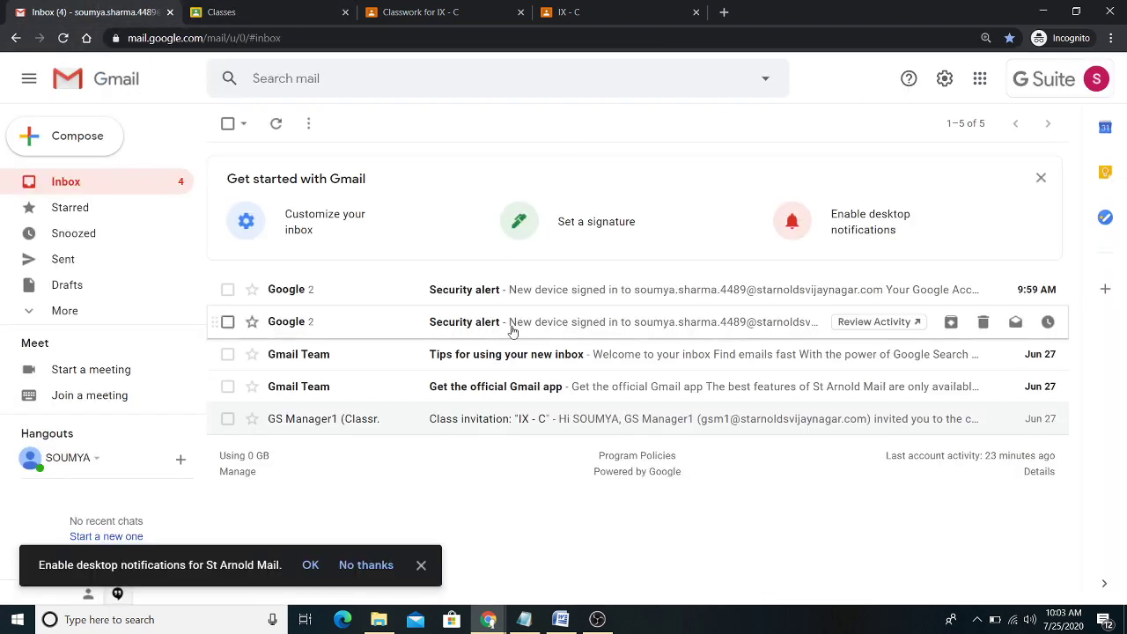
pyautogui.click(979, 79)
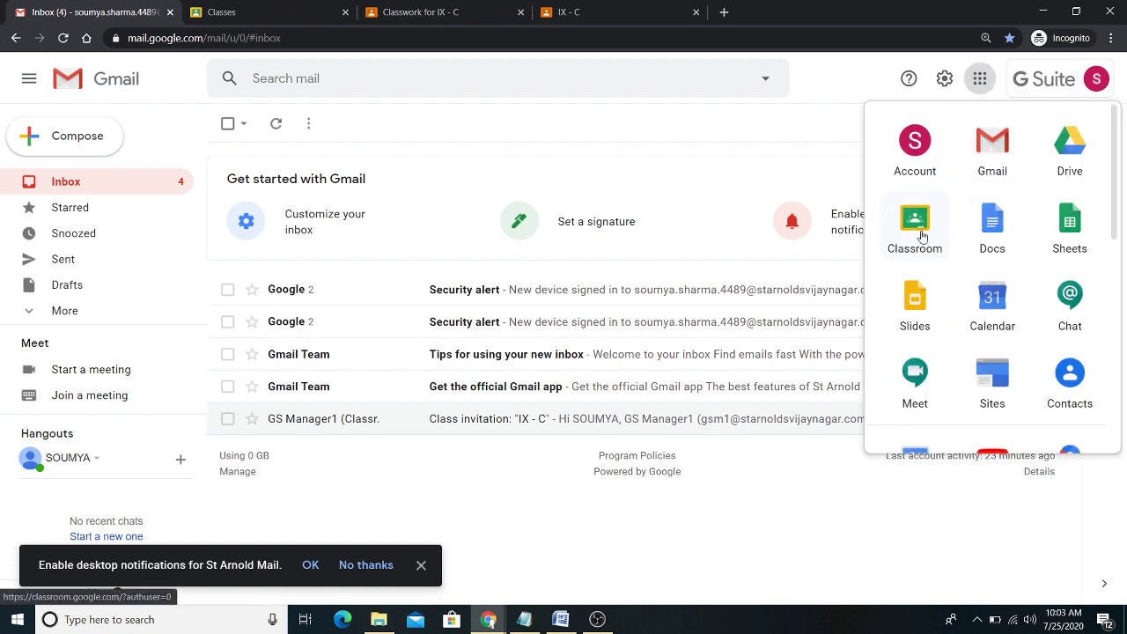
pyautogui.click(922, 238)
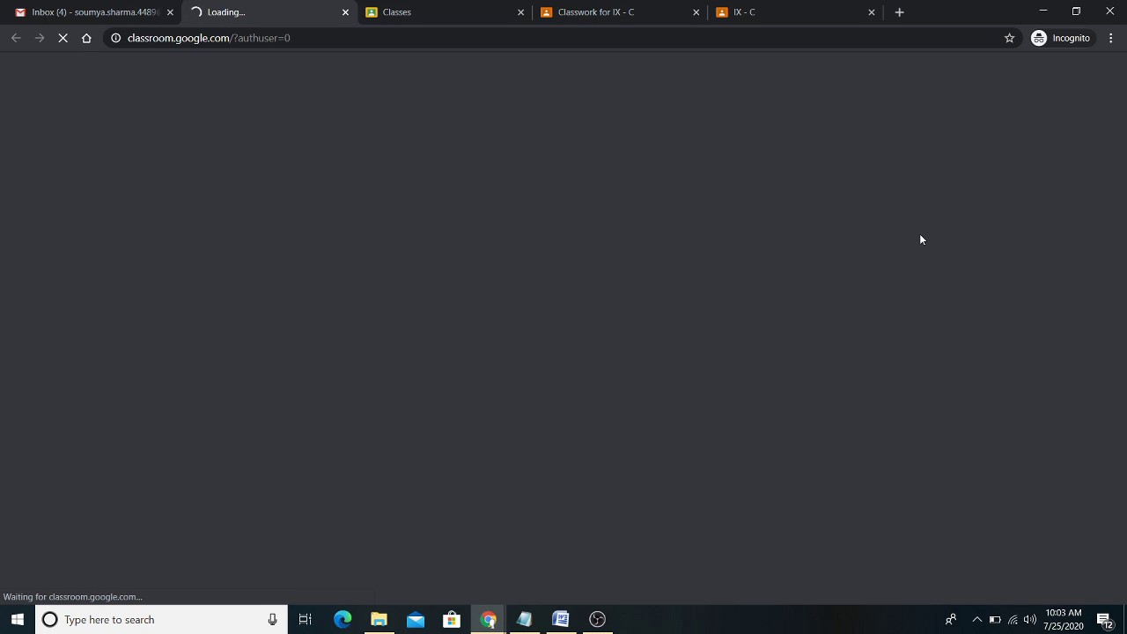